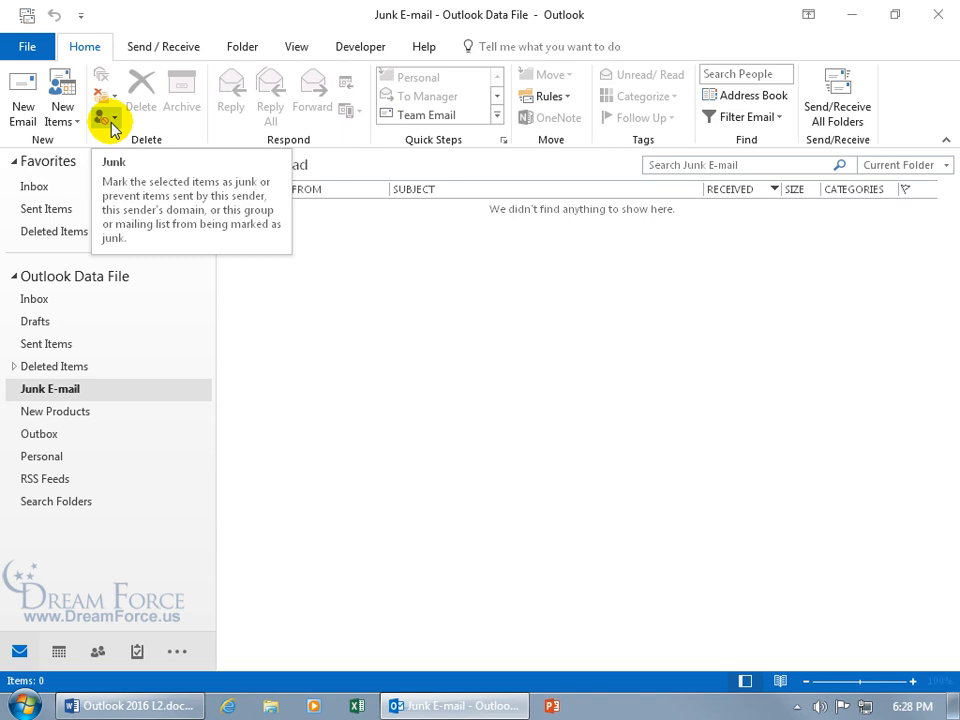
Try the No Automatic Filtering, Low and High protection levels in the Junk E-mail Options and discard the changes.
left_click(112, 120)
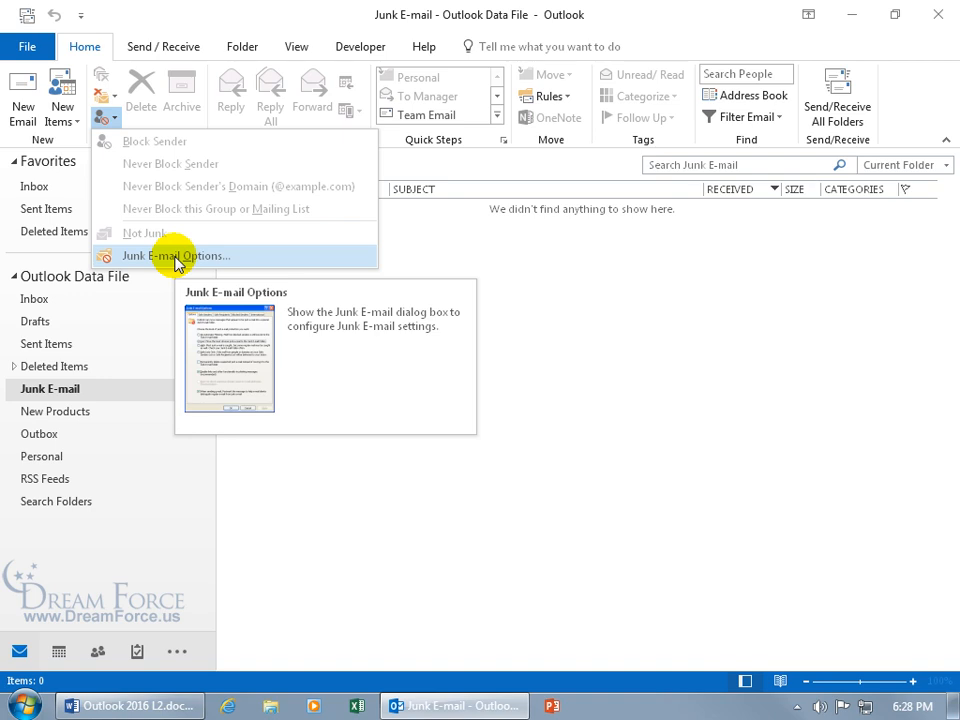
left_click(178, 258)
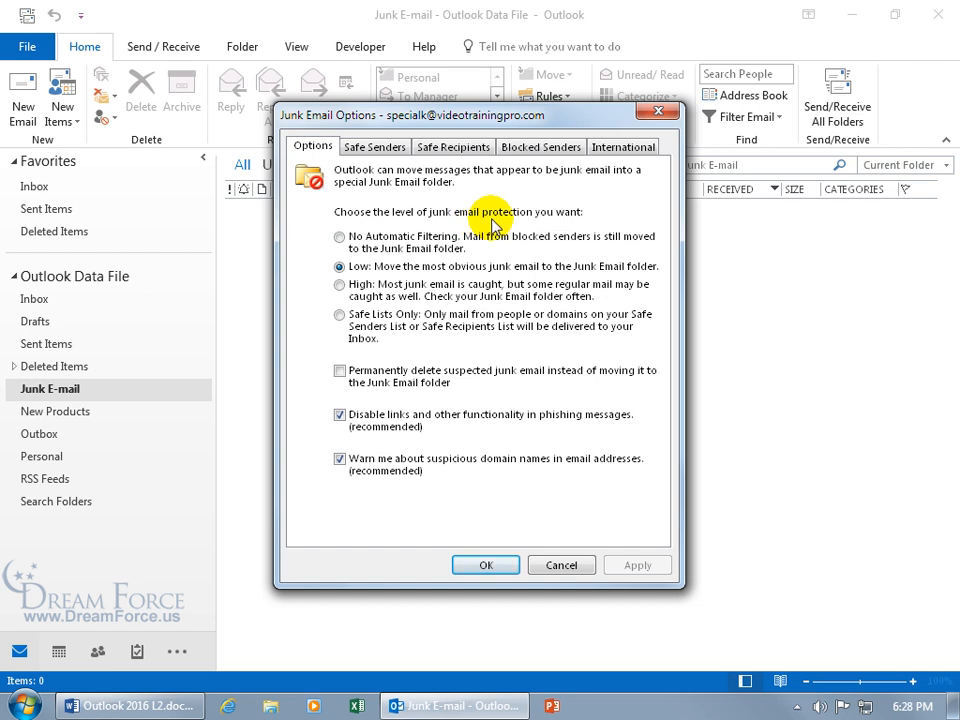
left_click(340, 238)
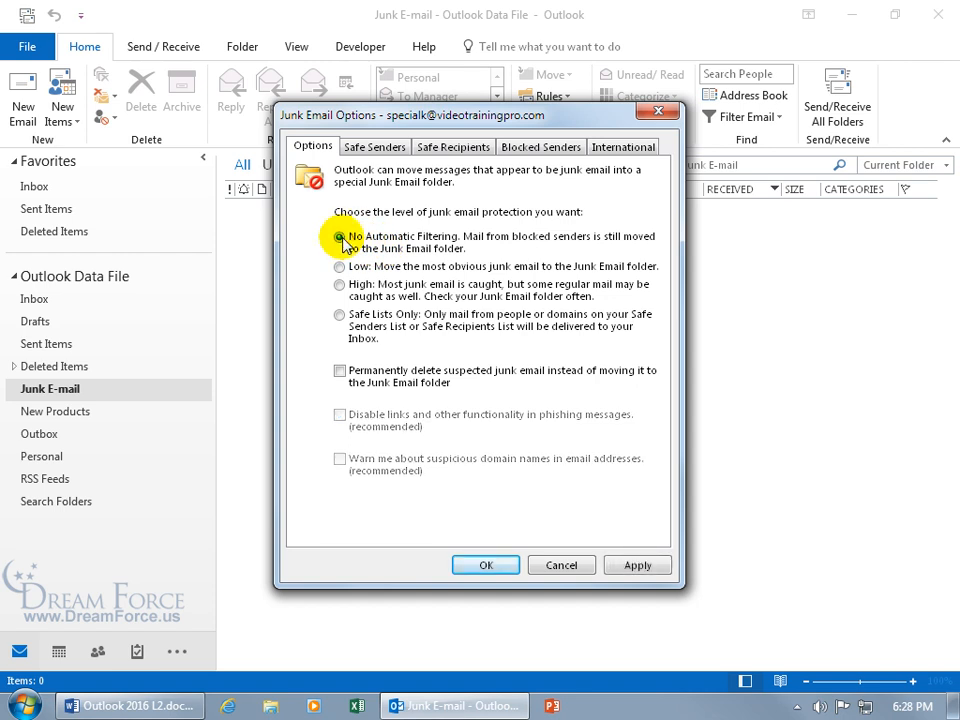
left_click(340, 267)
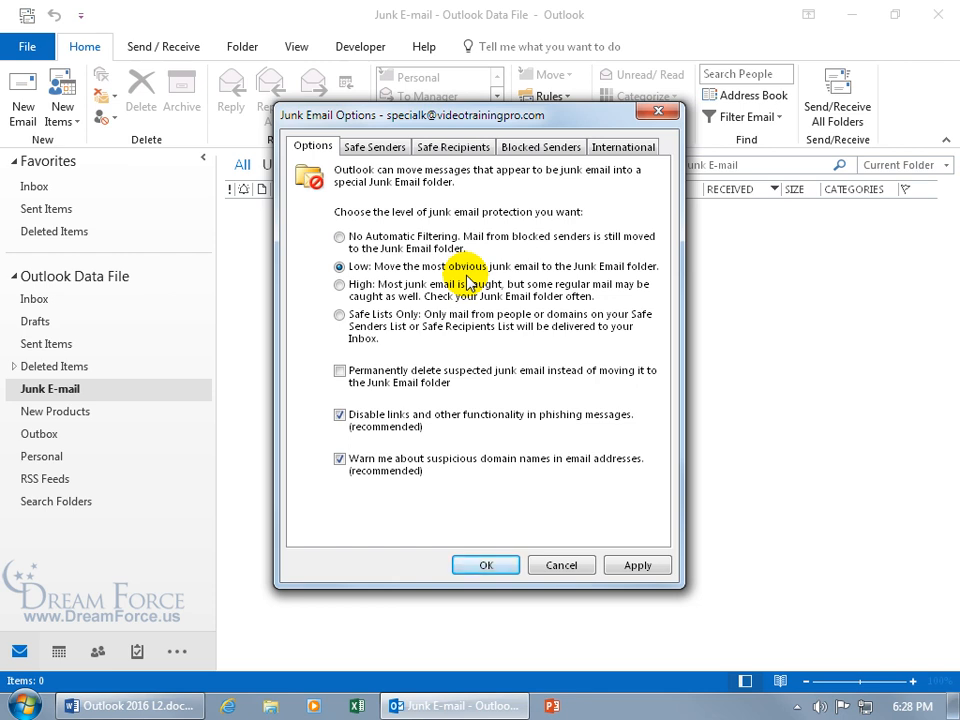
left_click(340, 285)
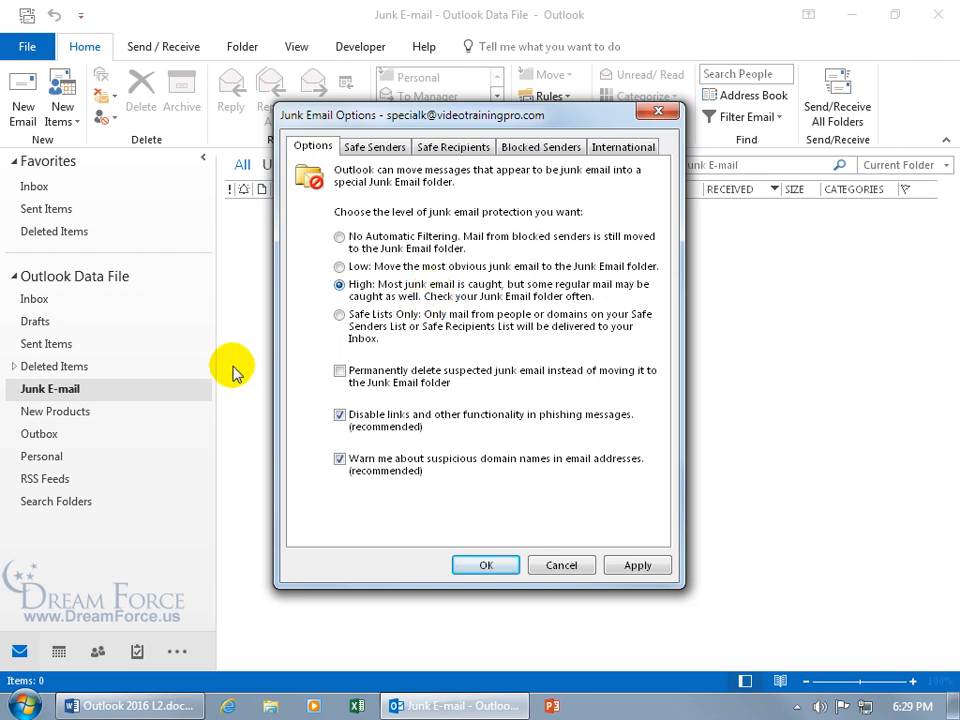
left_click(340, 267)
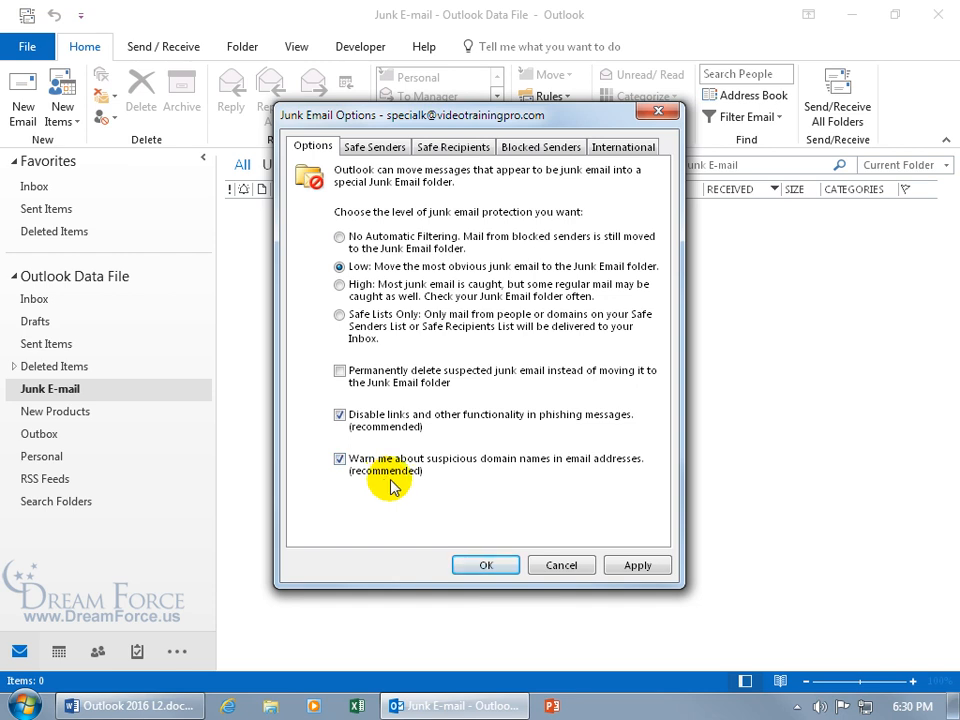
left_click(566, 566)
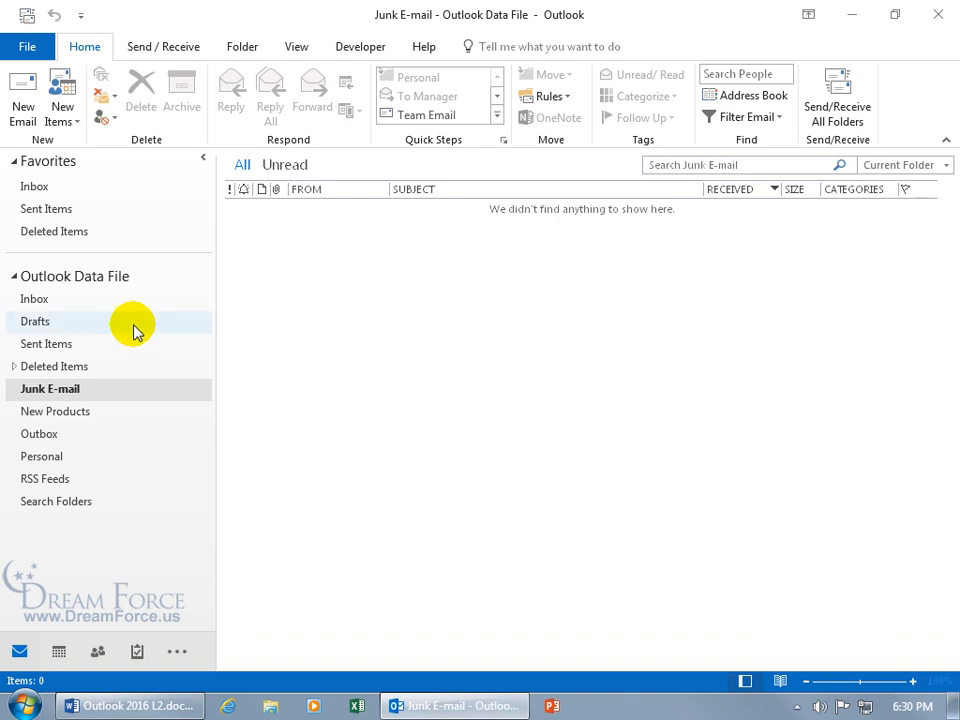
Block the sender of the "No: Haunted Investigation" message in the Outlook Data File Inbox.
left_click(46, 302)
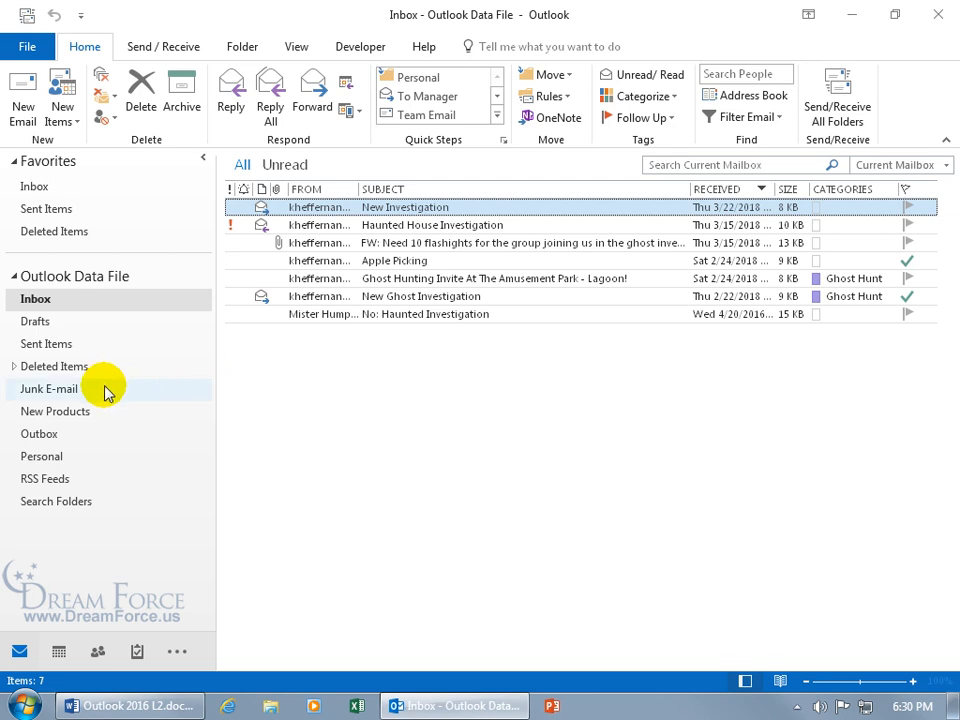
right_click(388, 316)
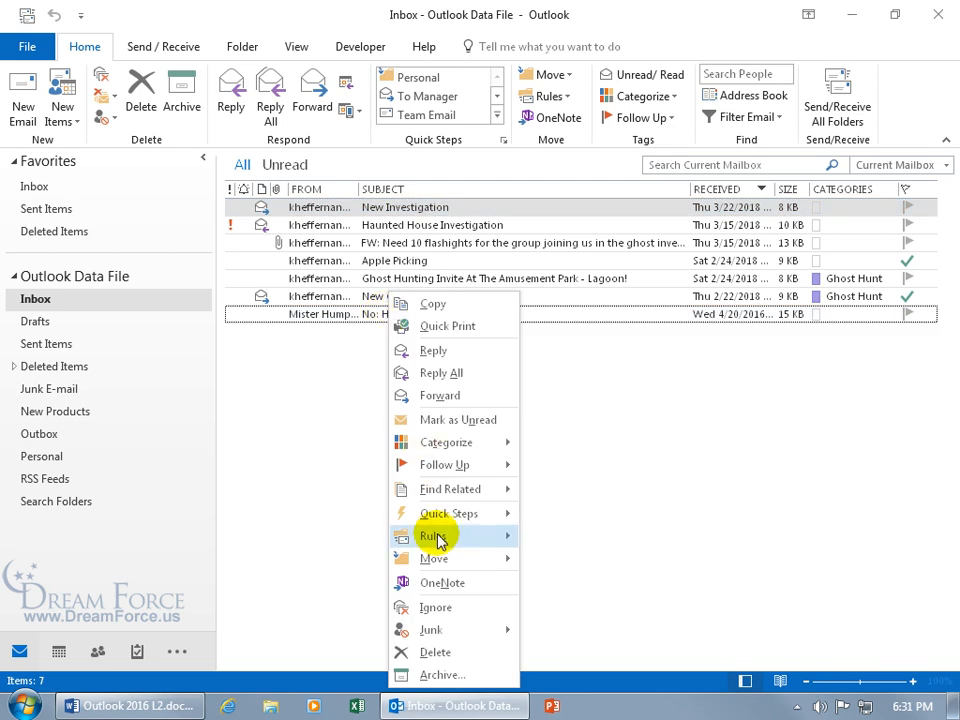
mouse_move(441, 630)
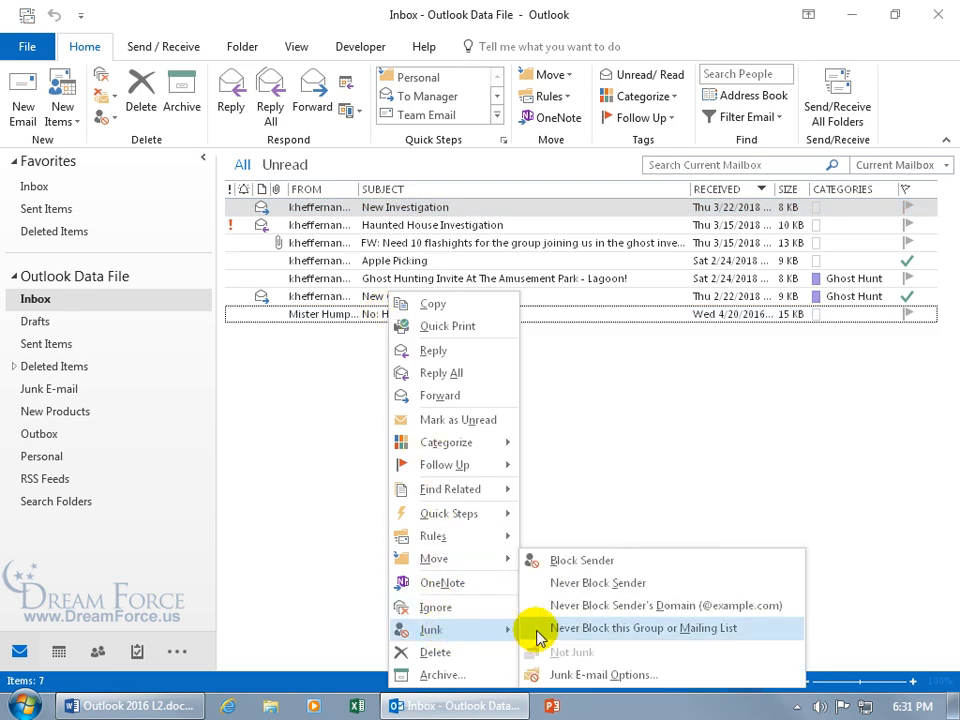
left_click(107, 119)
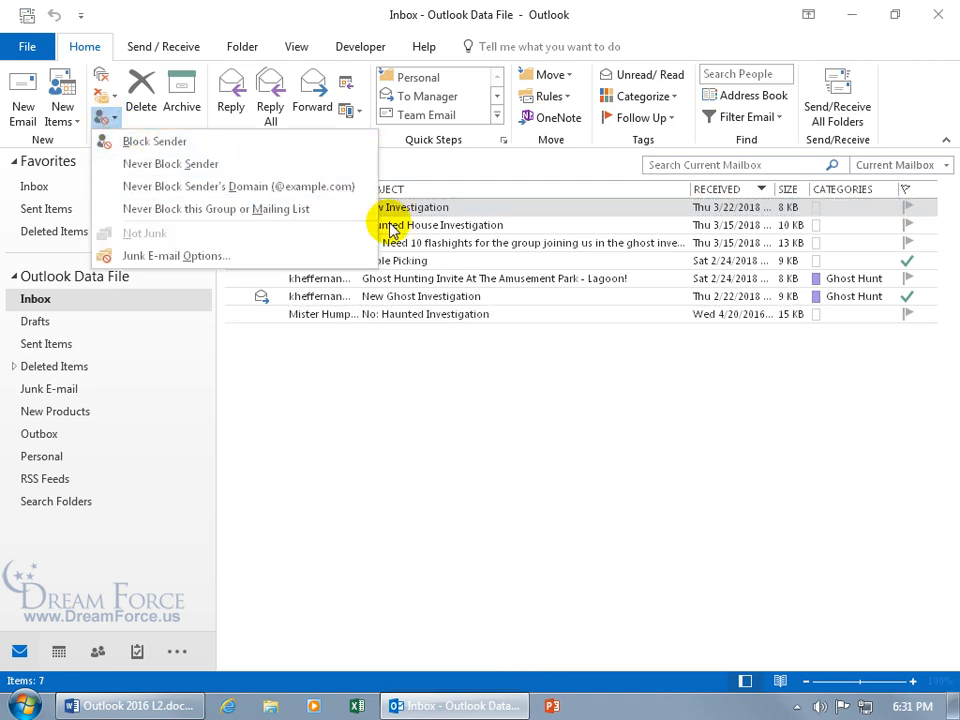
right_click(426, 207)
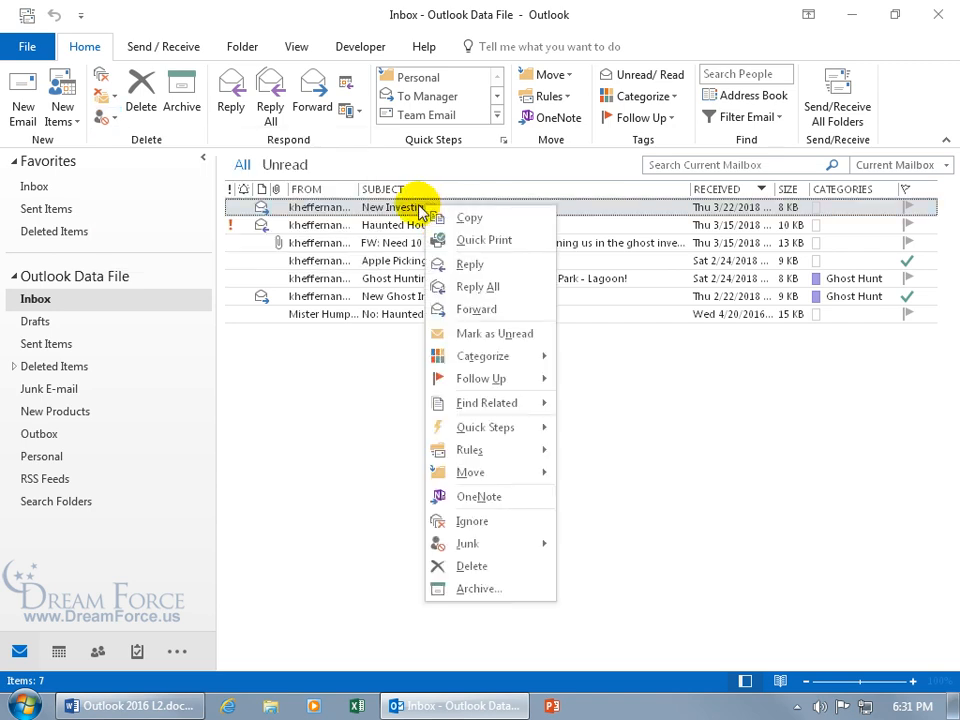
right_click(381, 315)
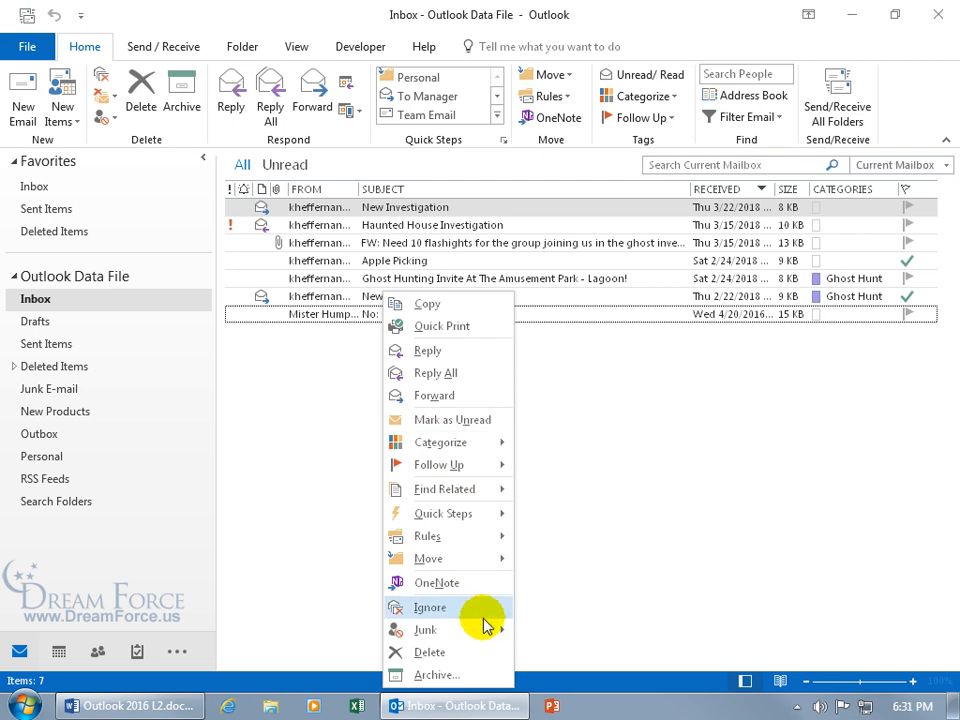
mouse_move(491, 634)
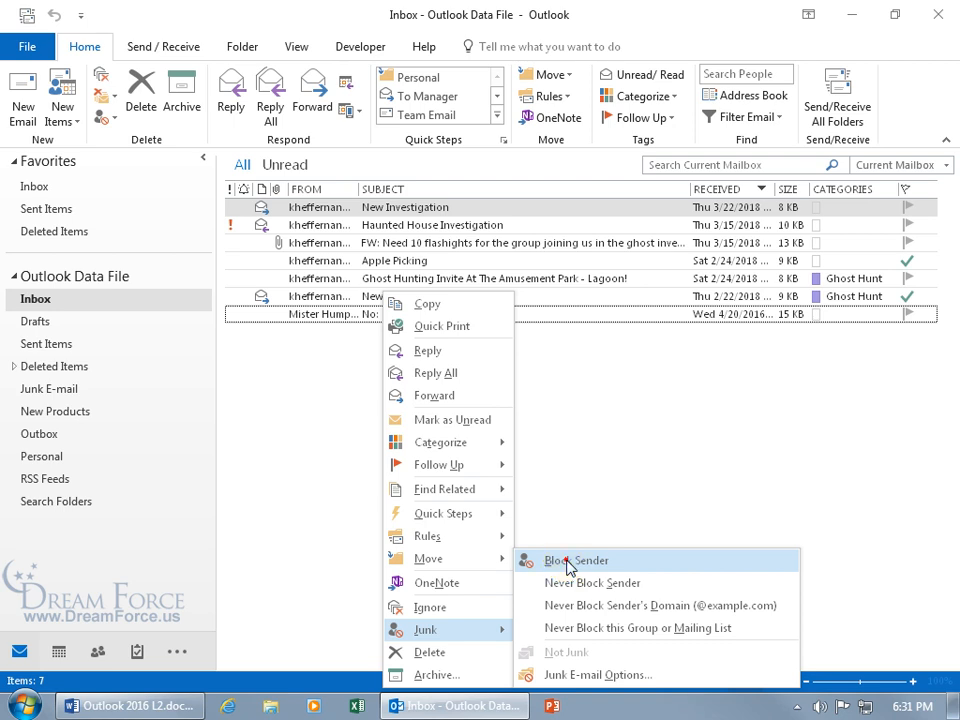
left_click(527, 562)
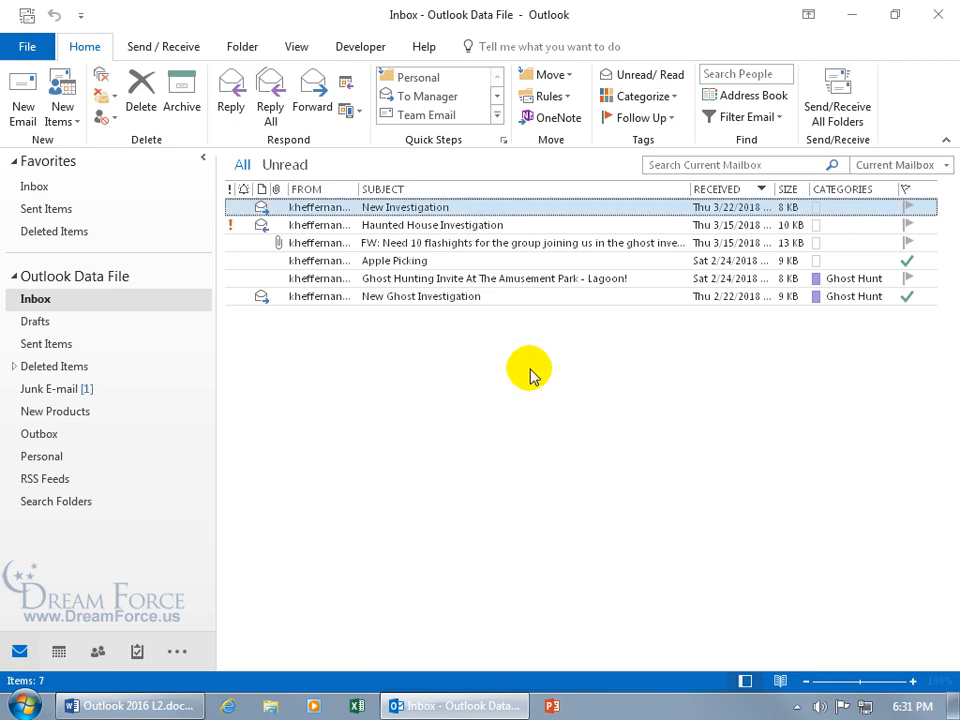
left_click(86, 389)
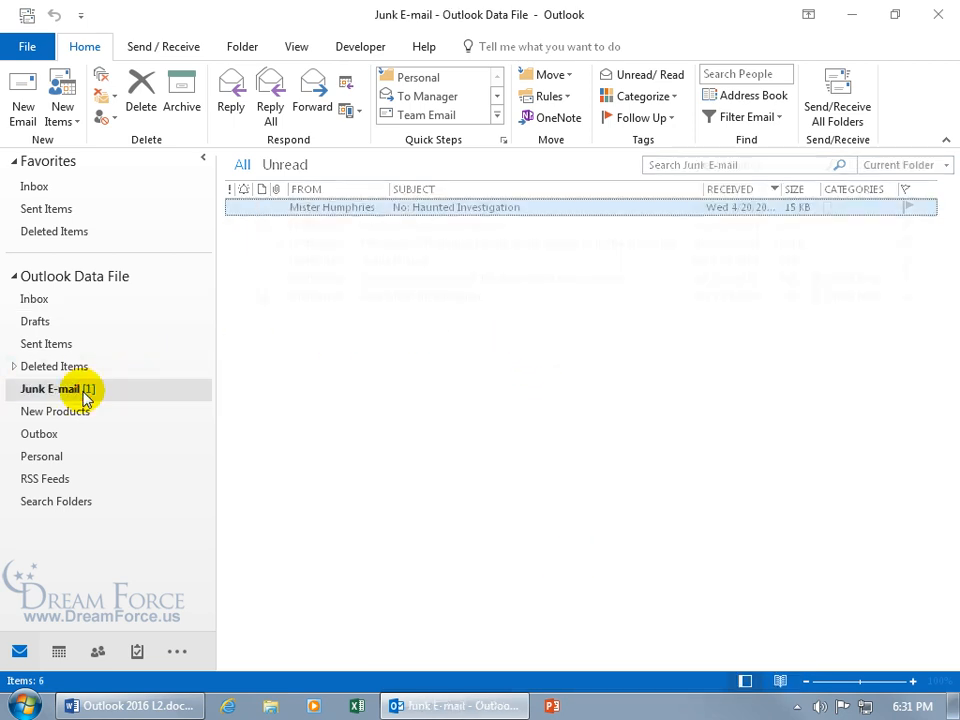
double_click(403, 208)
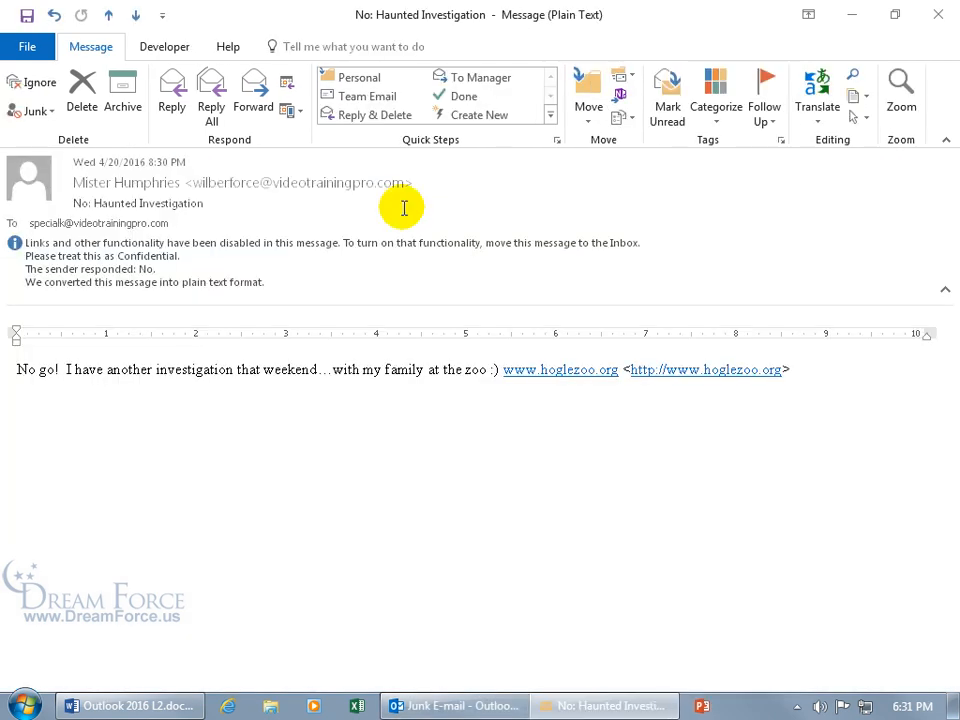
left_click(557, 373)
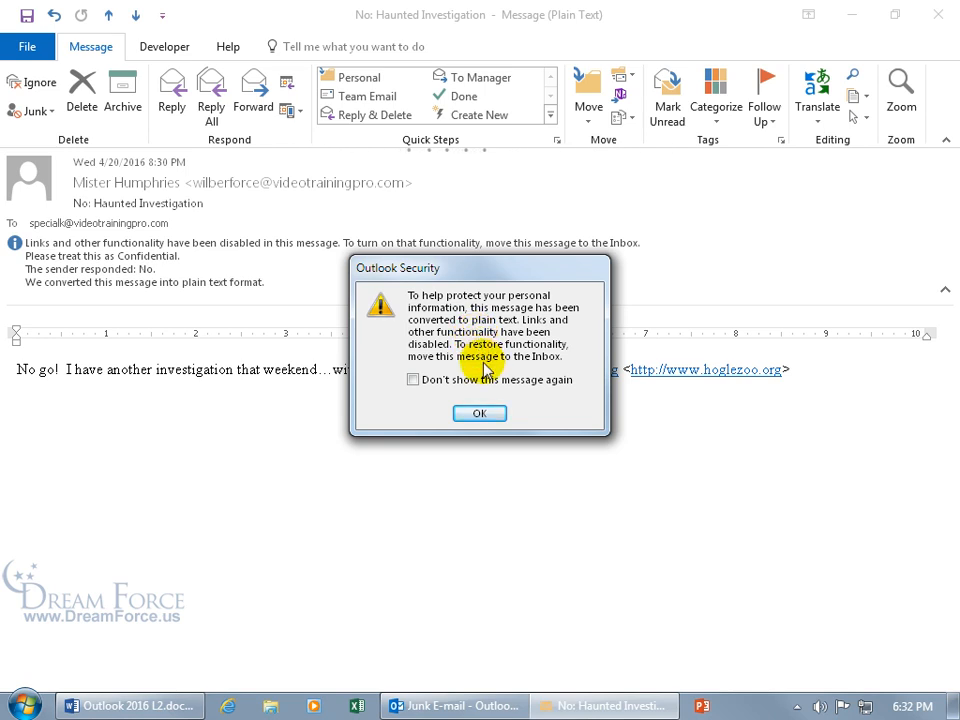
left_click(484, 414)
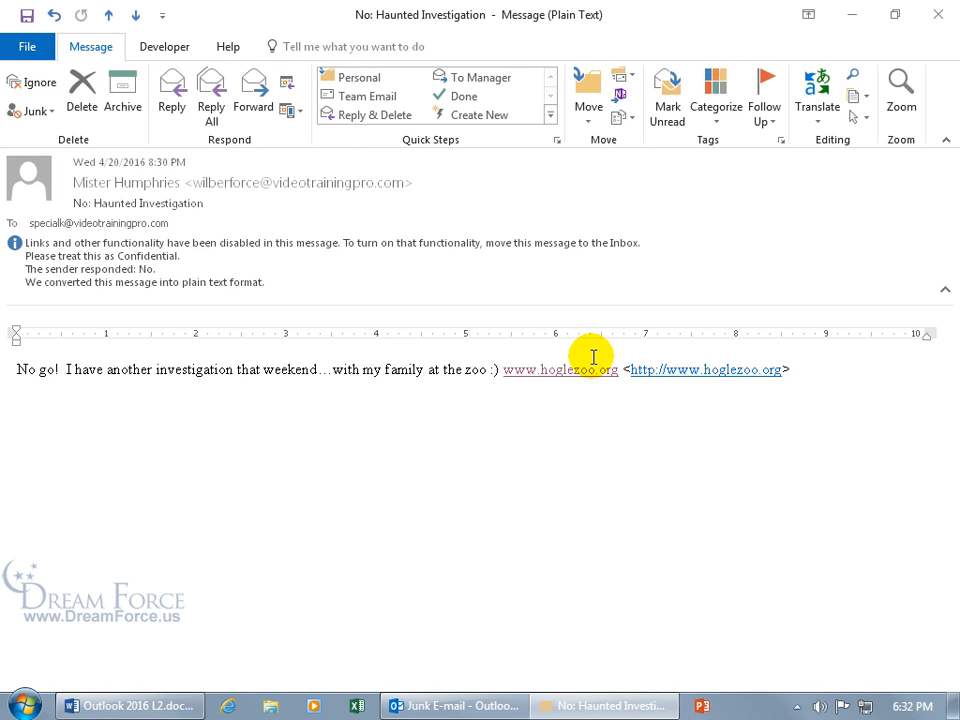
left_click(938, 14)
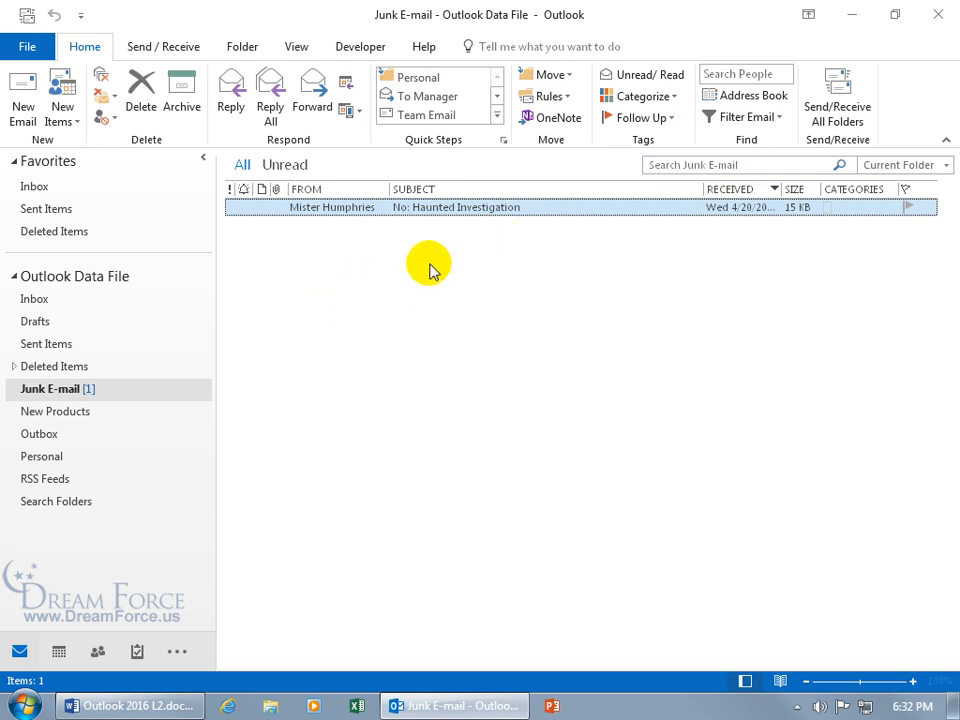
Mark the "No: Haunted Investigation" message as not junk, keeping the option to always trust email from its sender.
left_click_drag(433, 210, 385, 215)
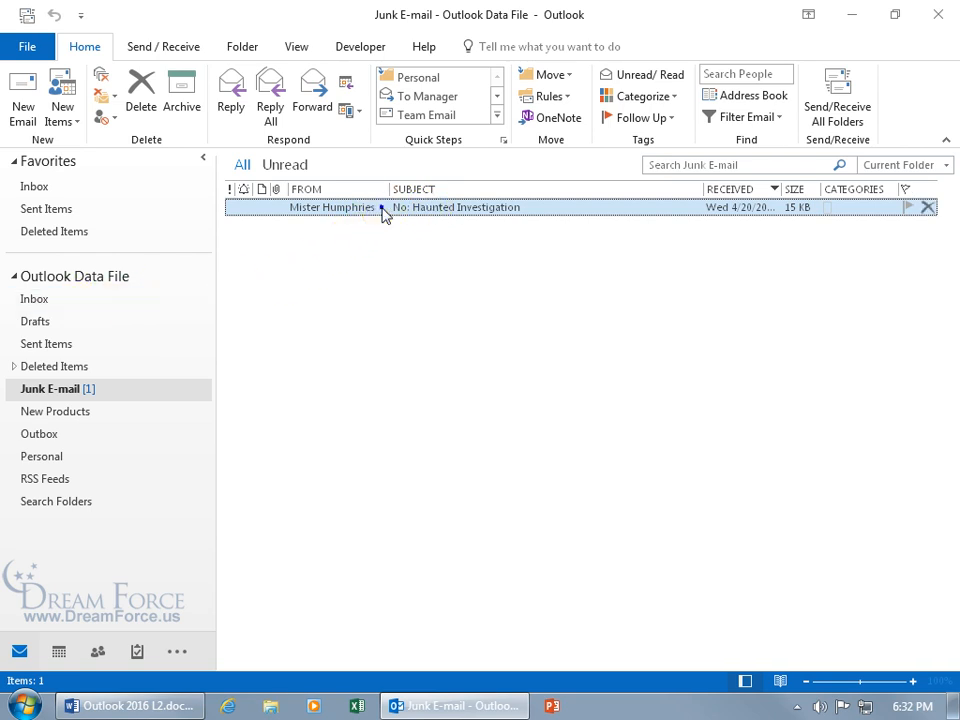
right_click(384, 215)
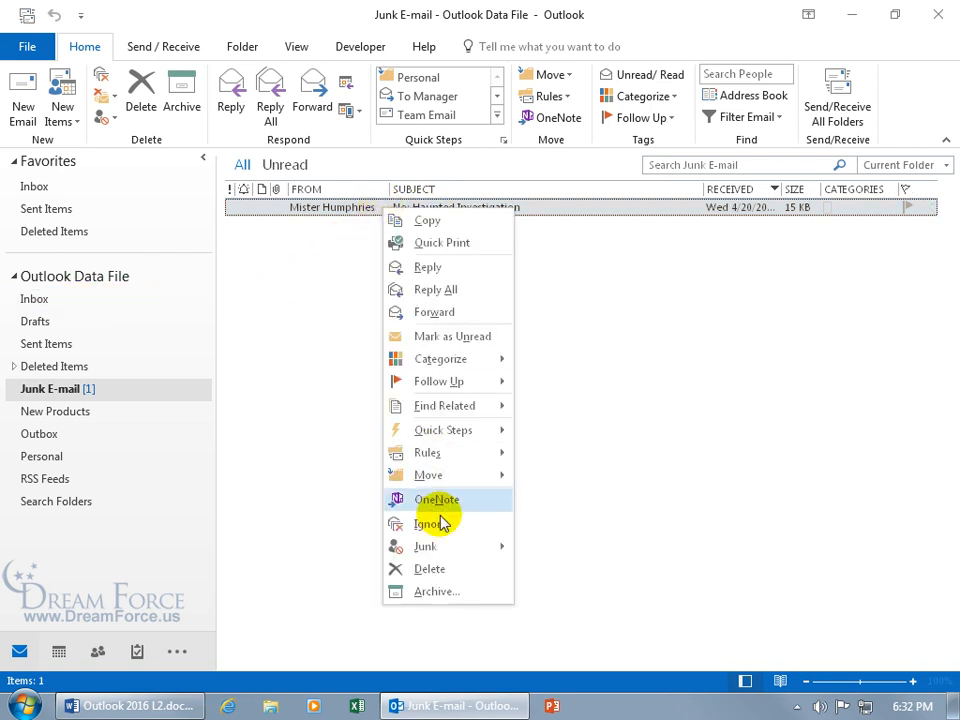
mouse_move(445, 549)
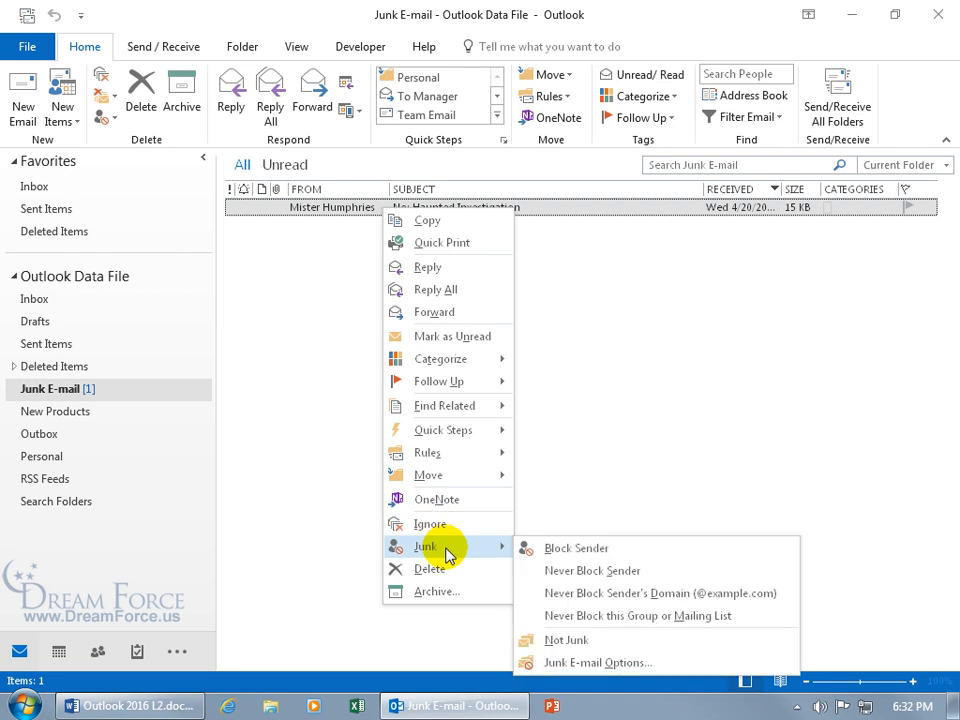
left_click(584, 644)
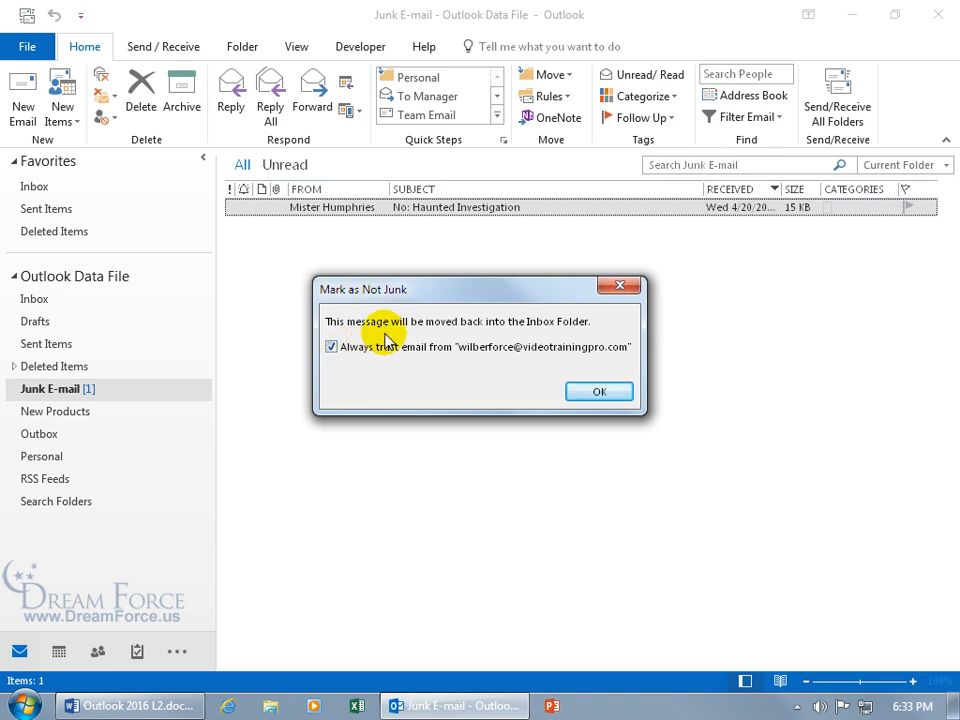
left_click(603, 391)
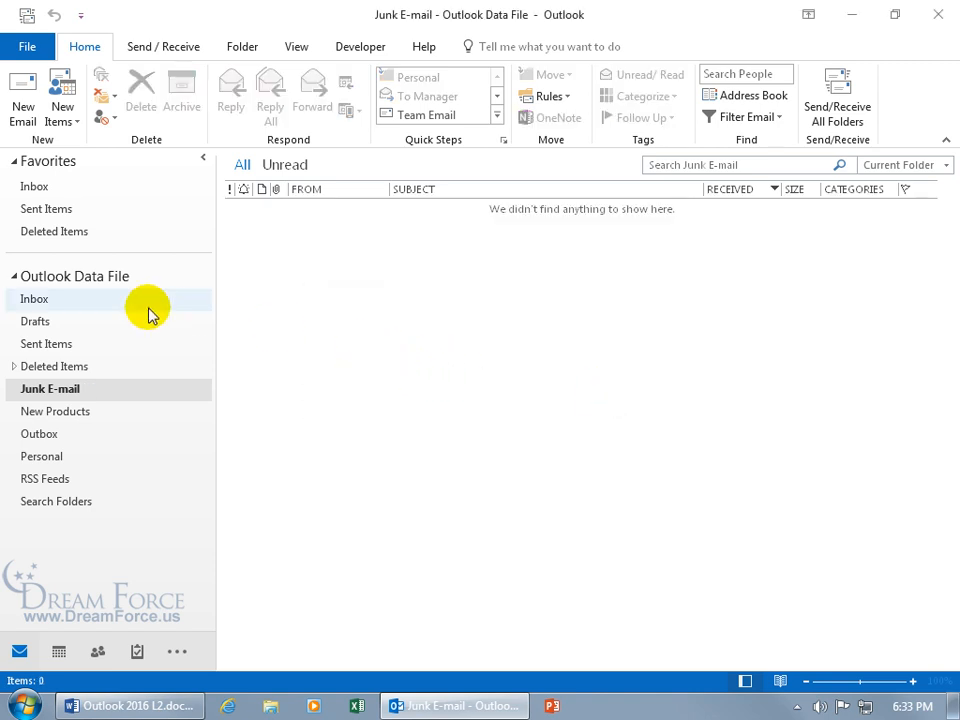
left_click(48, 300)
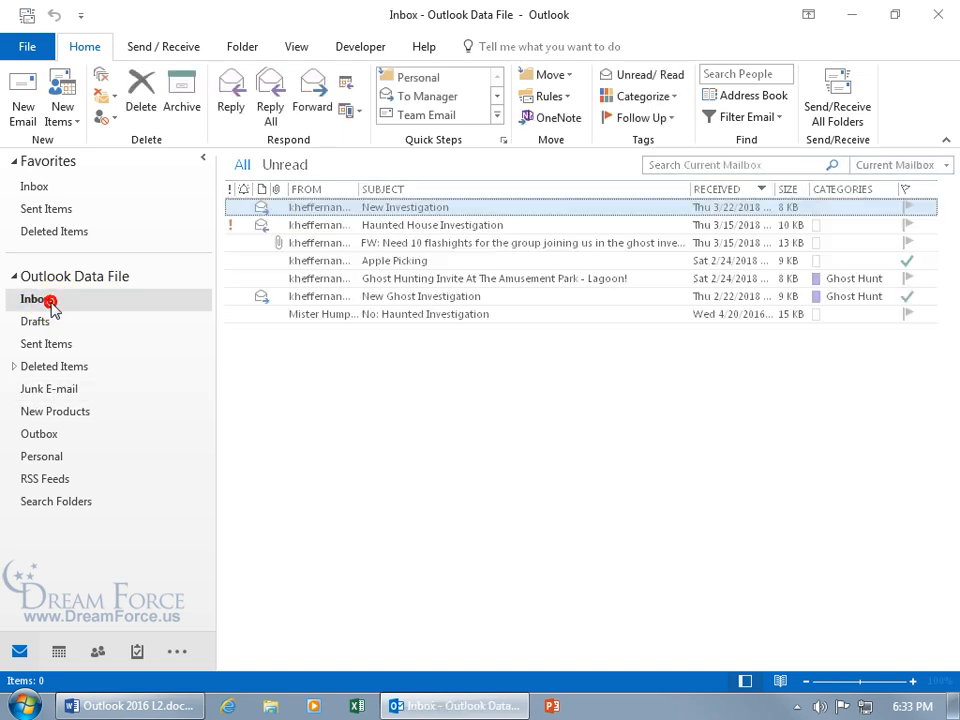
double_click(386, 315)
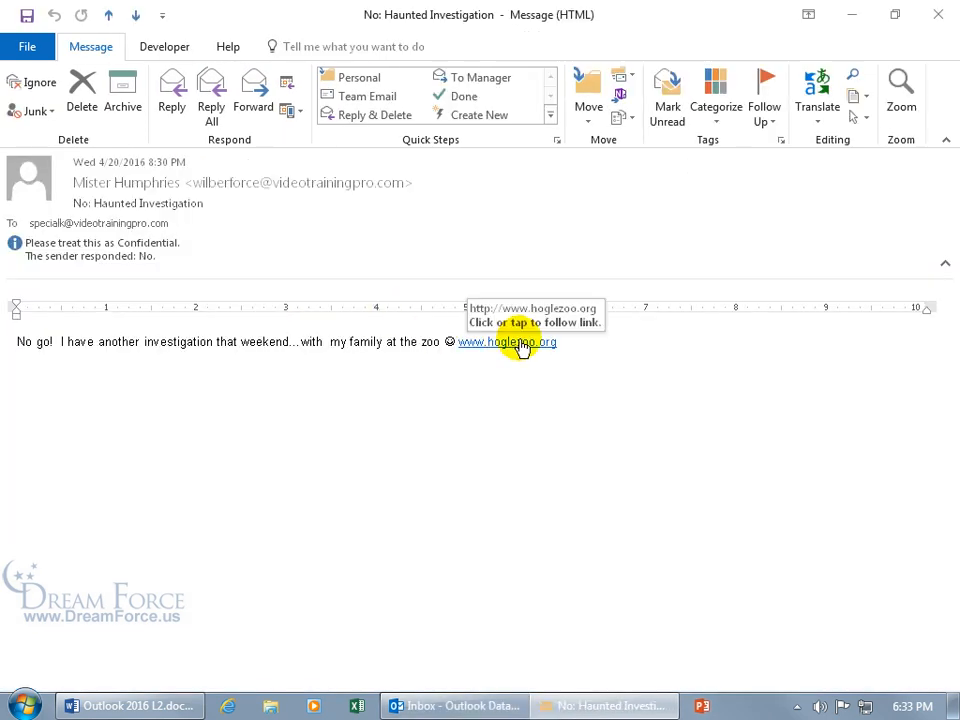
left_click(518, 342)
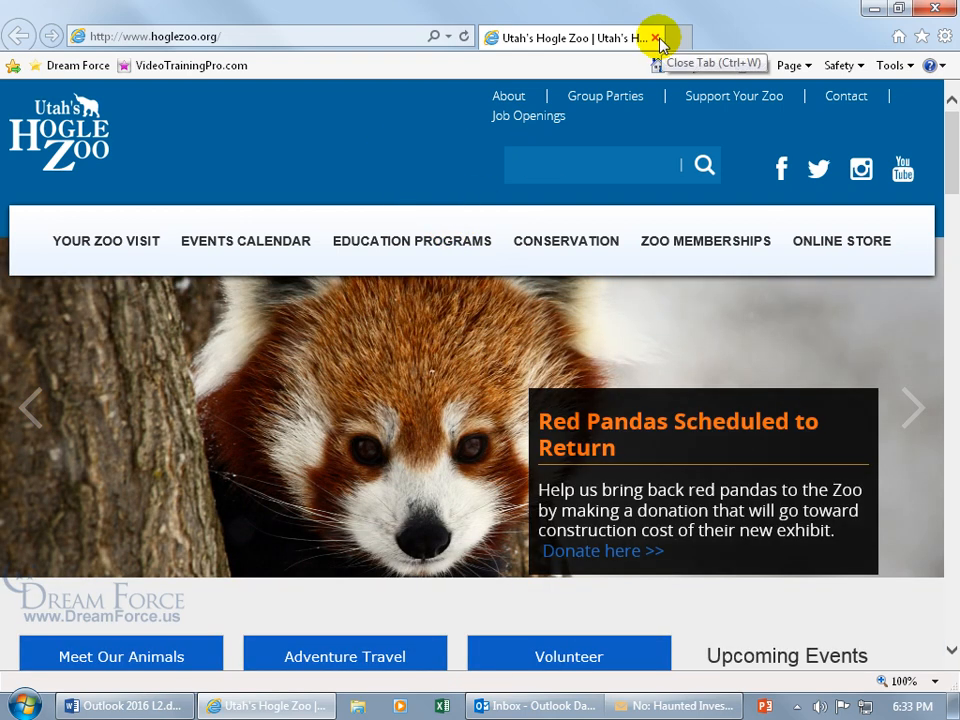
left_click(658, 39)
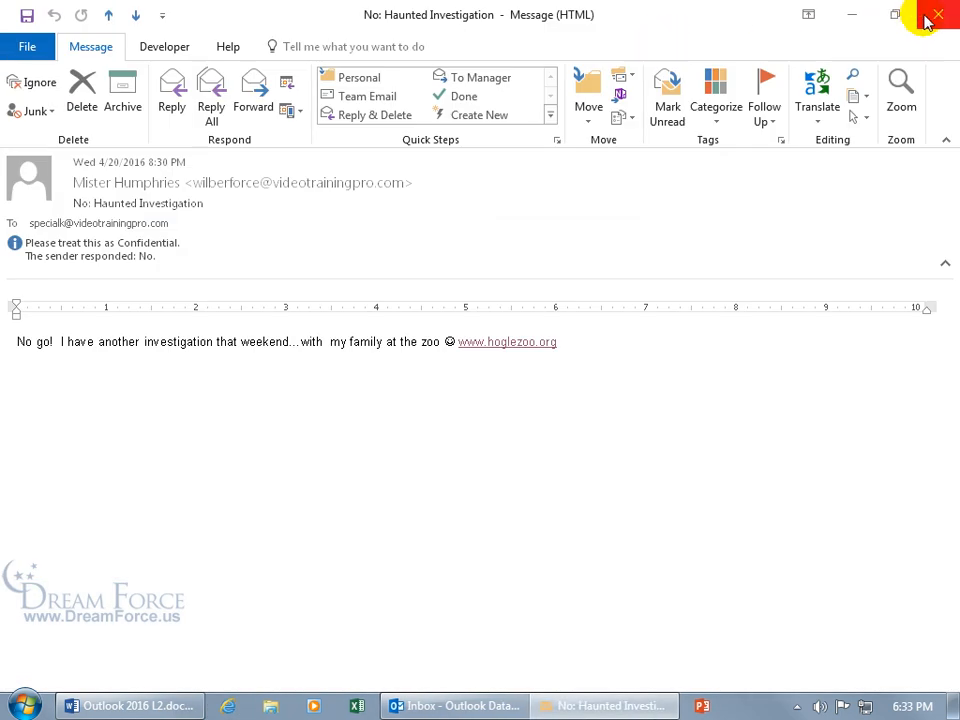
left_click(936, 16)
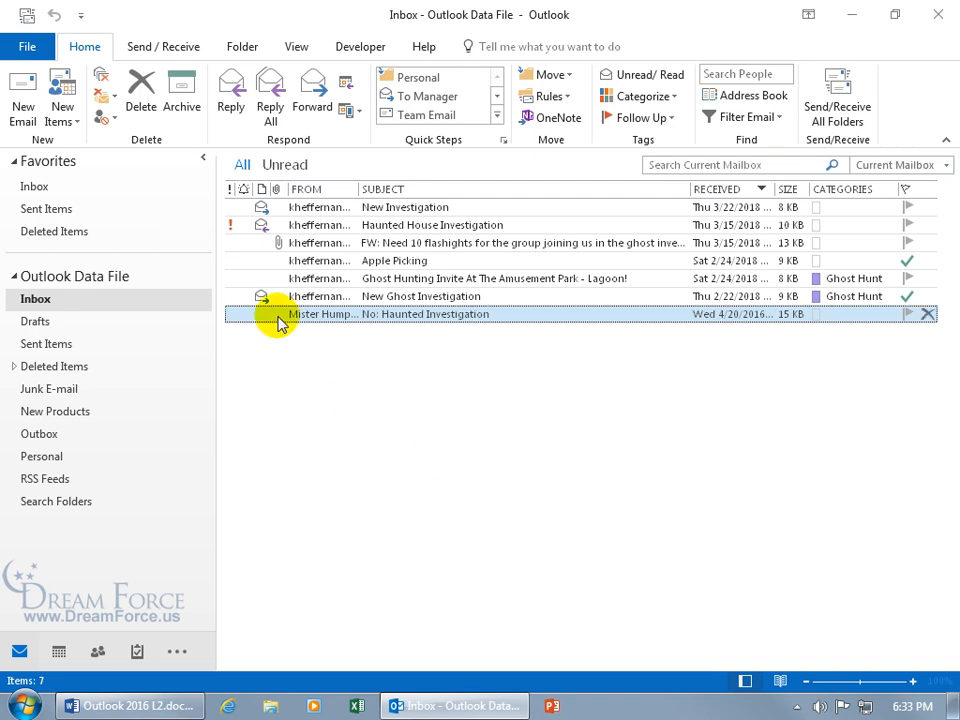
Open the Junk E-mail Options for the "No: Haunted Investigation" message and display the Safe Senders list.
left_click(104, 117)
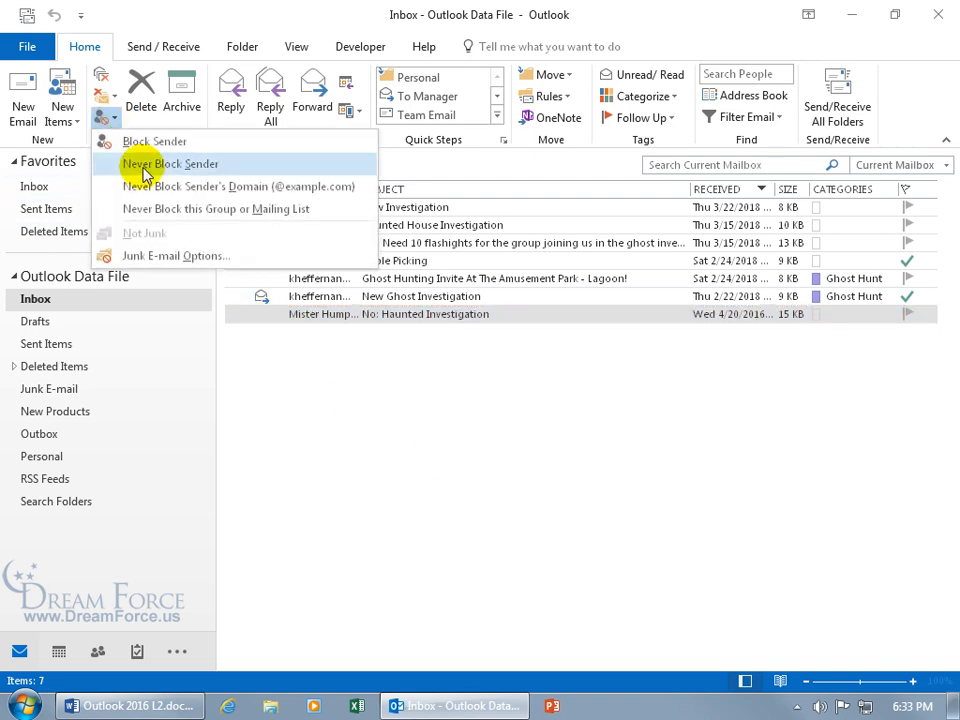
left_click(443, 322)
right_click(443, 322)
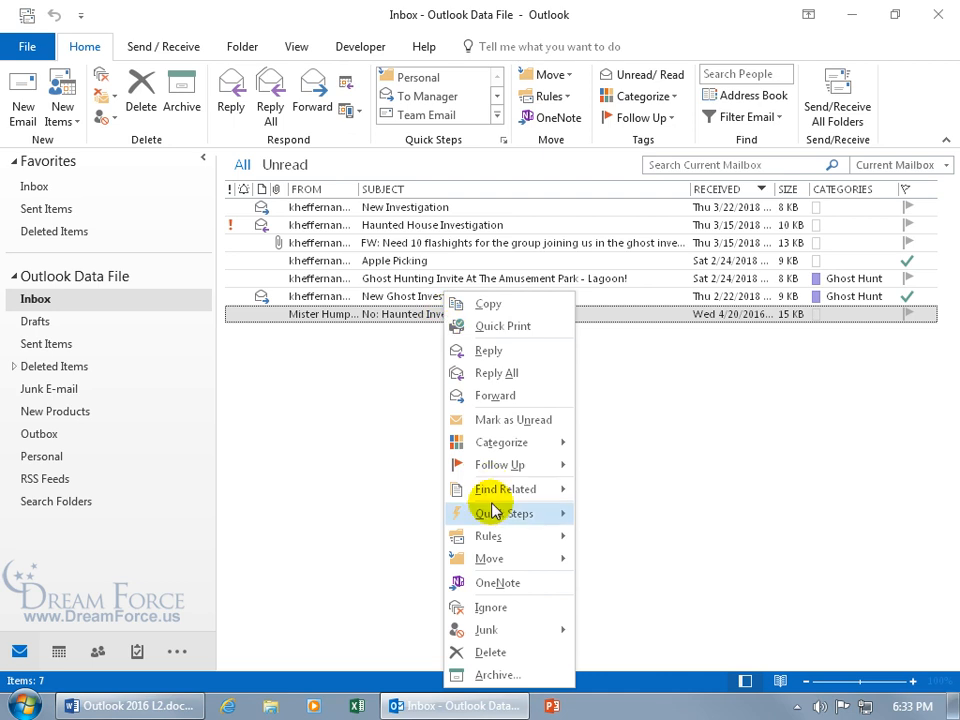
mouse_move(524, 632)
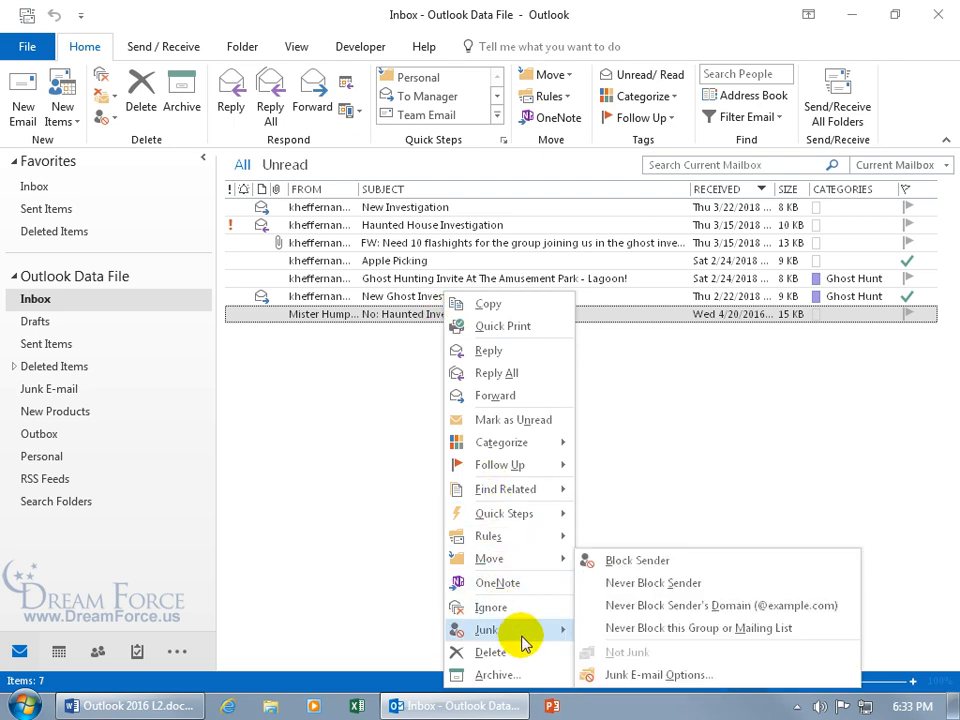
left_click(643, 675)
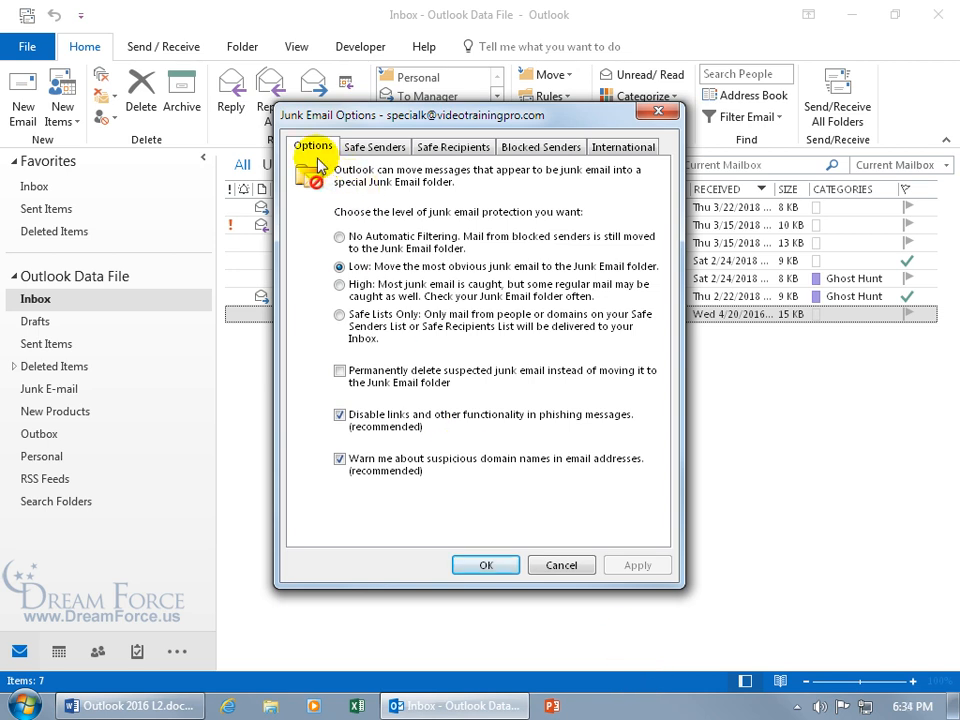
left_click(372, 148)
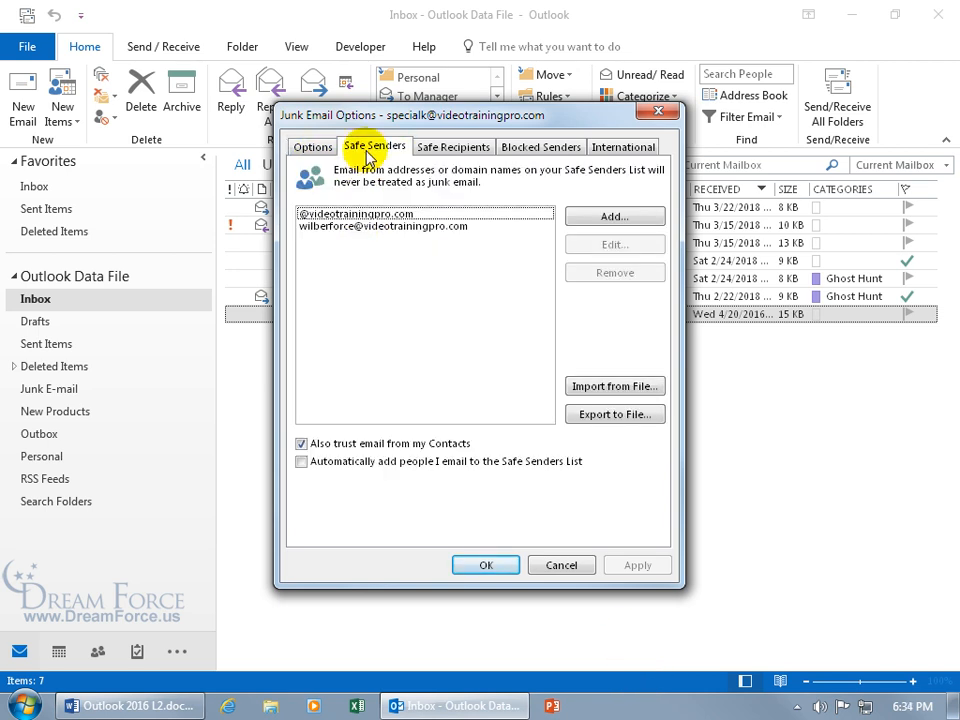
left_click(331, 215)
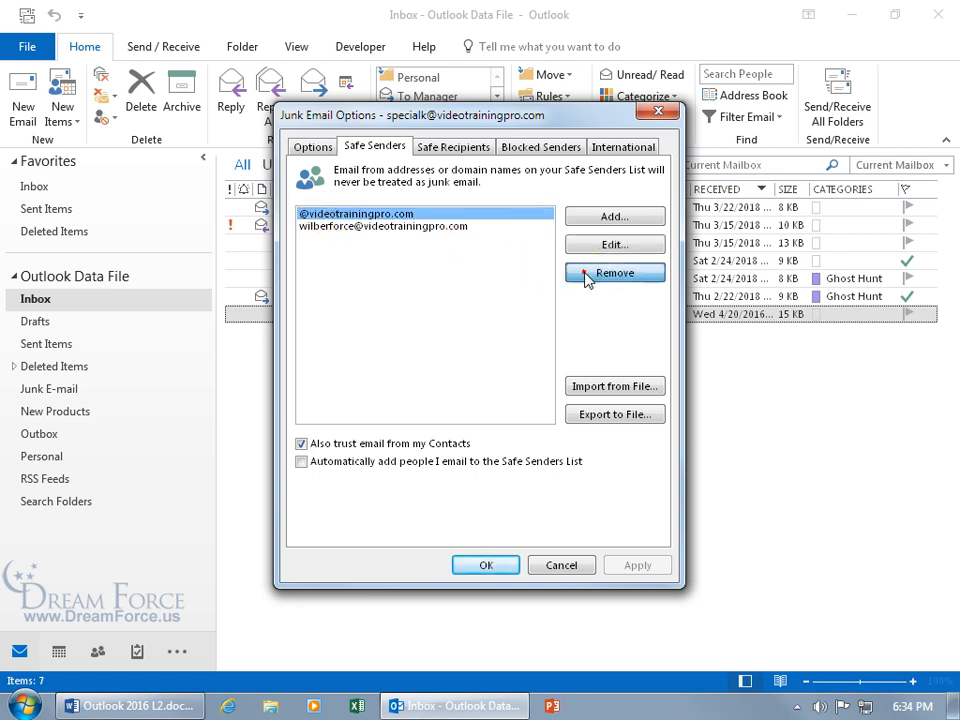
left_click(583, 272)
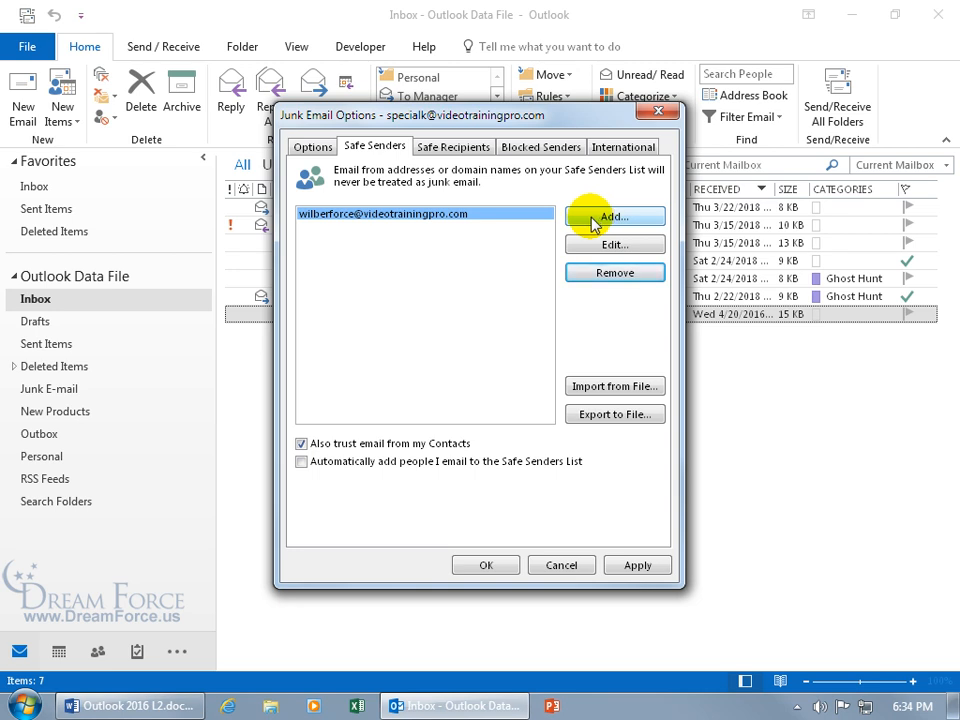
left_click(594, 219)
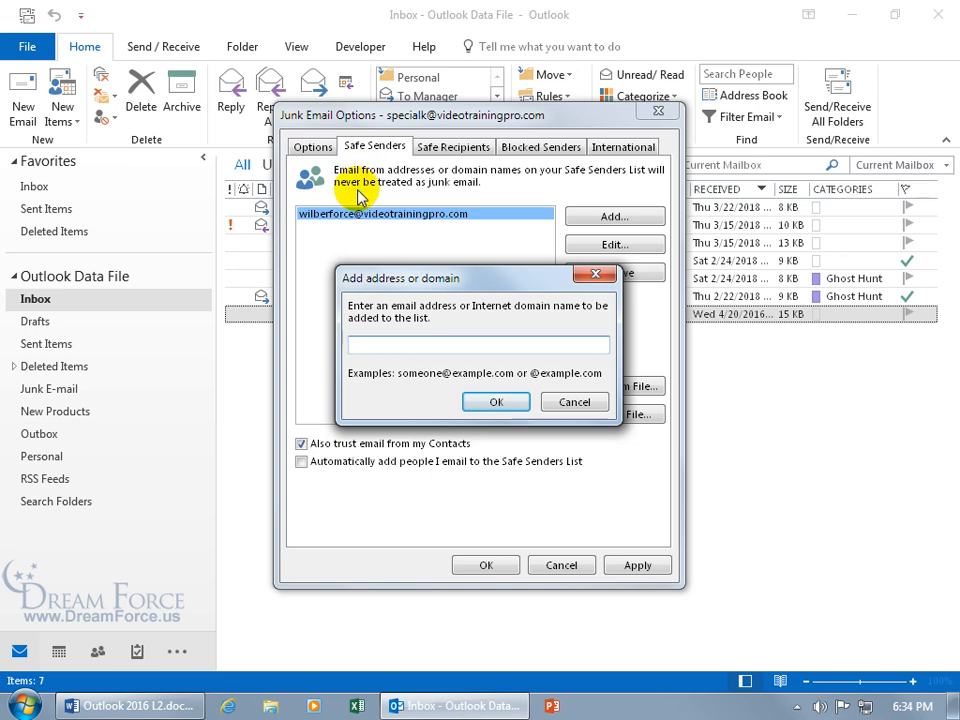
left_click(563, 401)
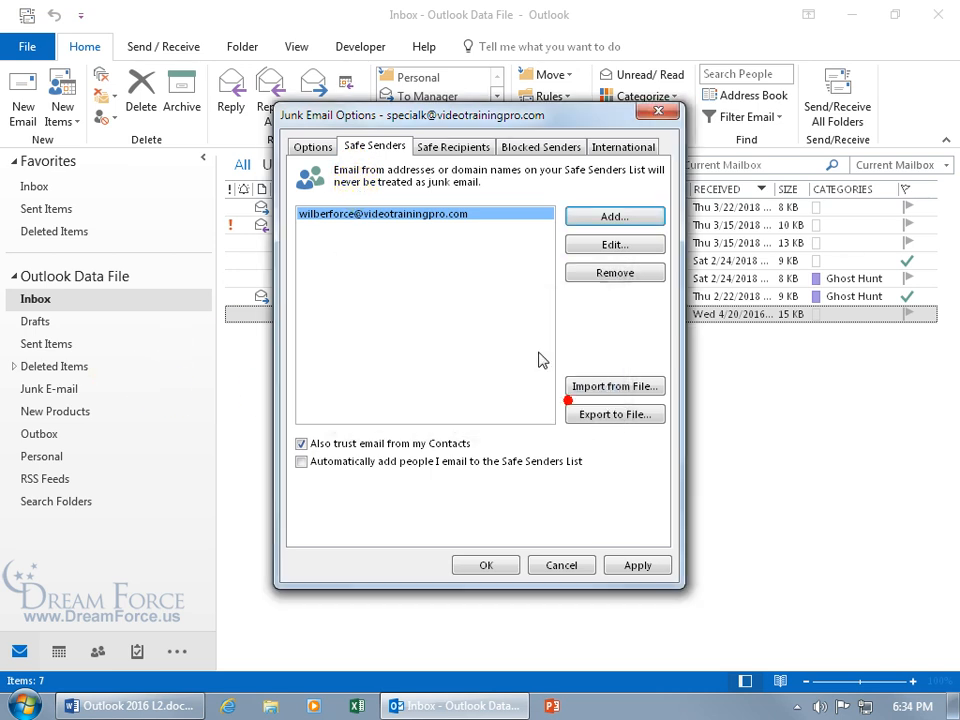
left_click(606, 244)
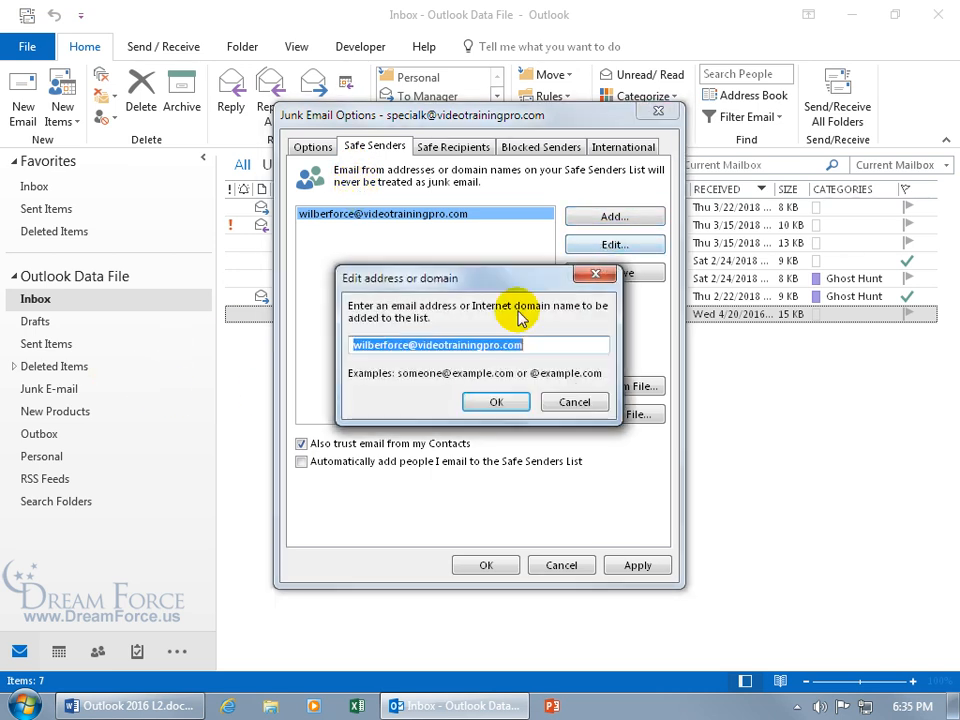
left_click(556, 401)
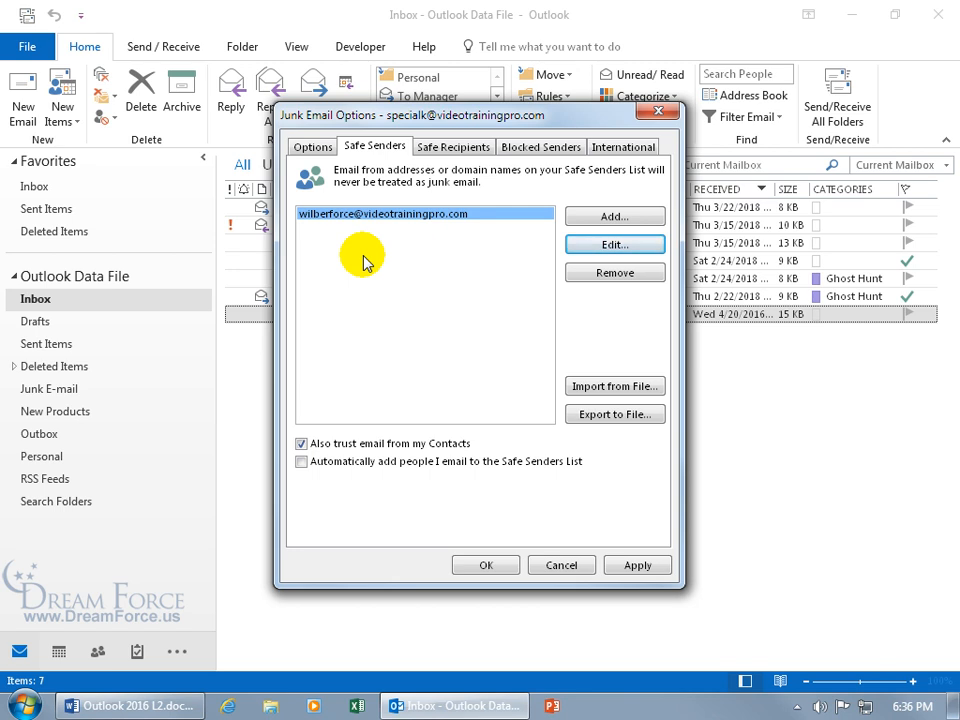
Review the Safe Recipients and Blocked Senders lists and compare them with the Safe Senders list.
left_click(452, 147)
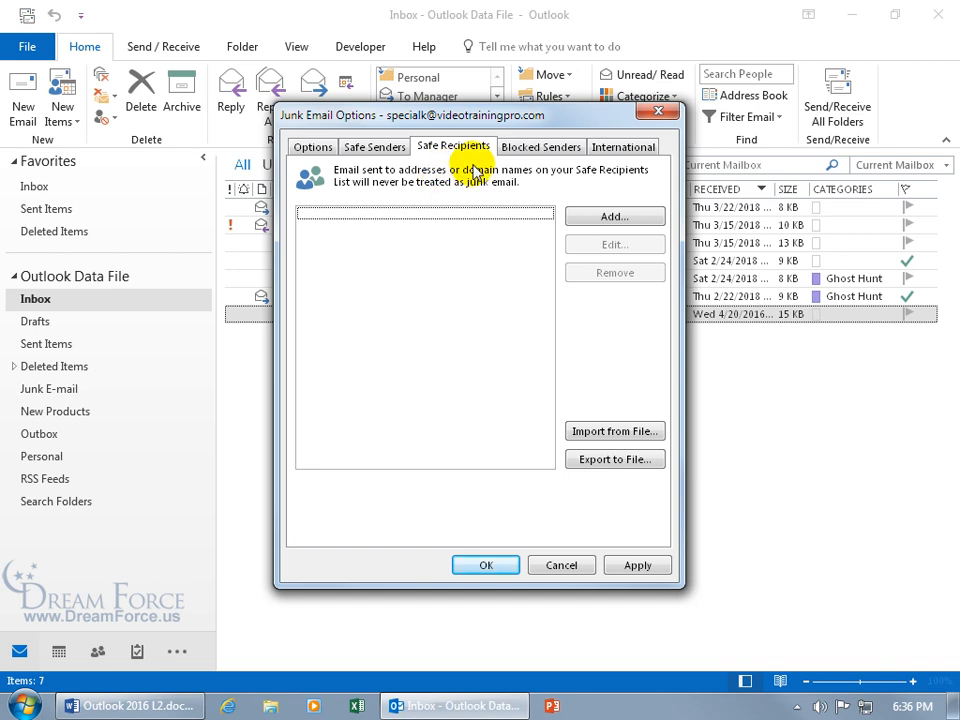
left_click(384, 148)
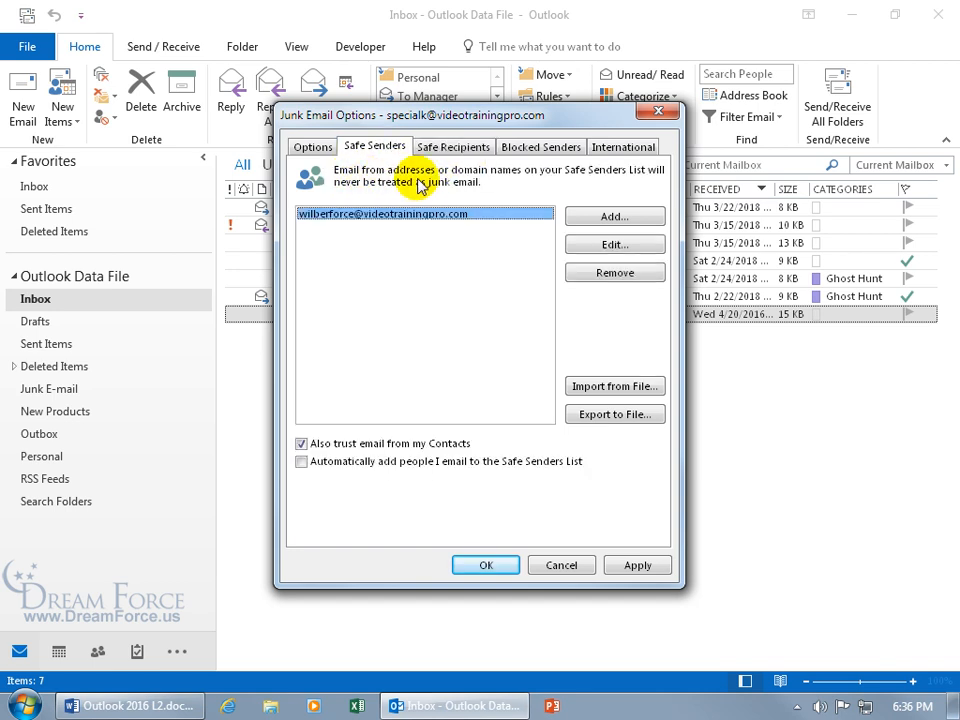
left_click(468, 148)
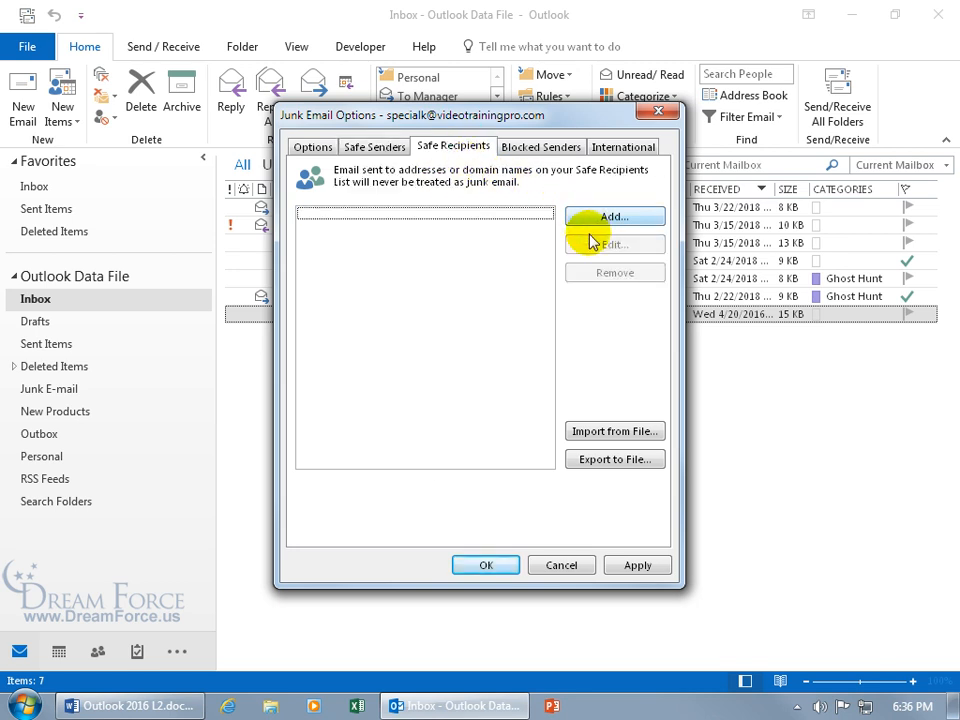
left_click(531, 150)
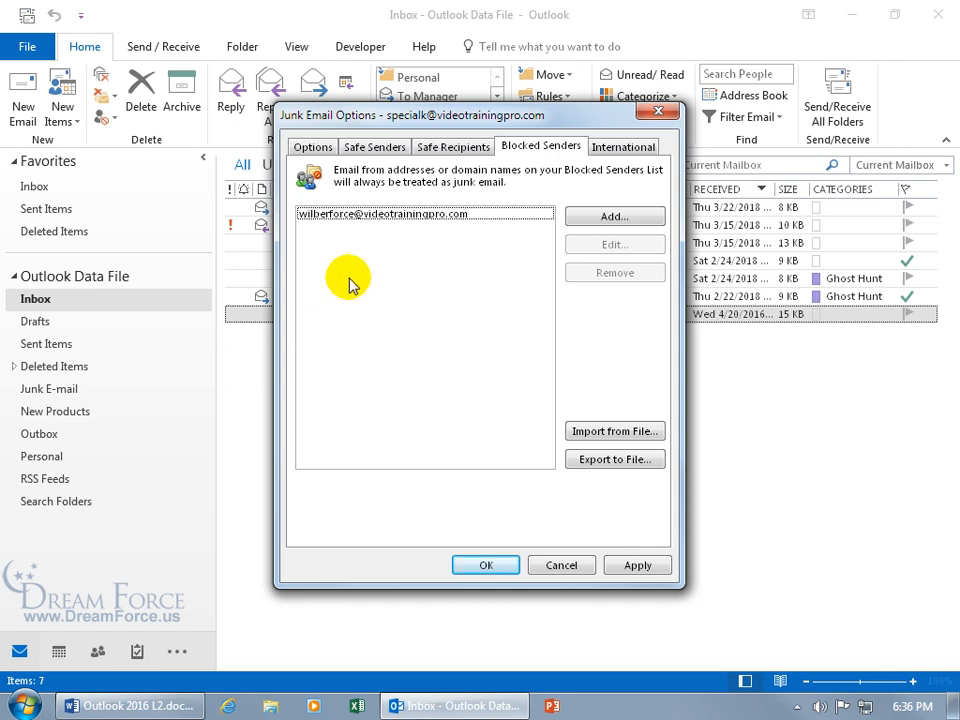
left_click(383, 150)
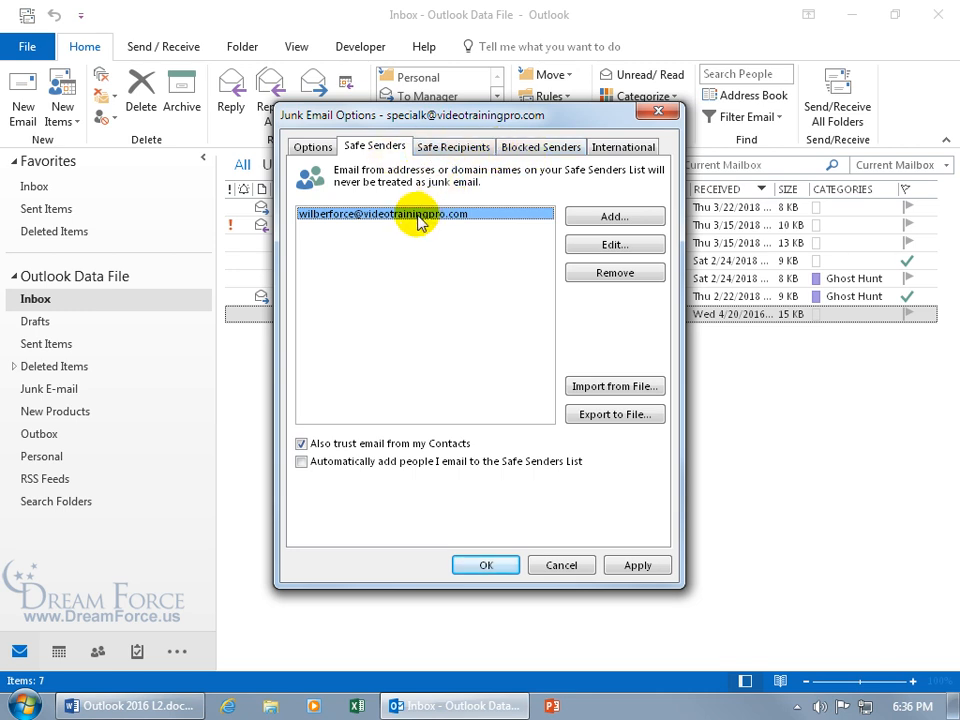
Remove the individual sender's email address from the Blocked Senders list.
left_click(529, 150)
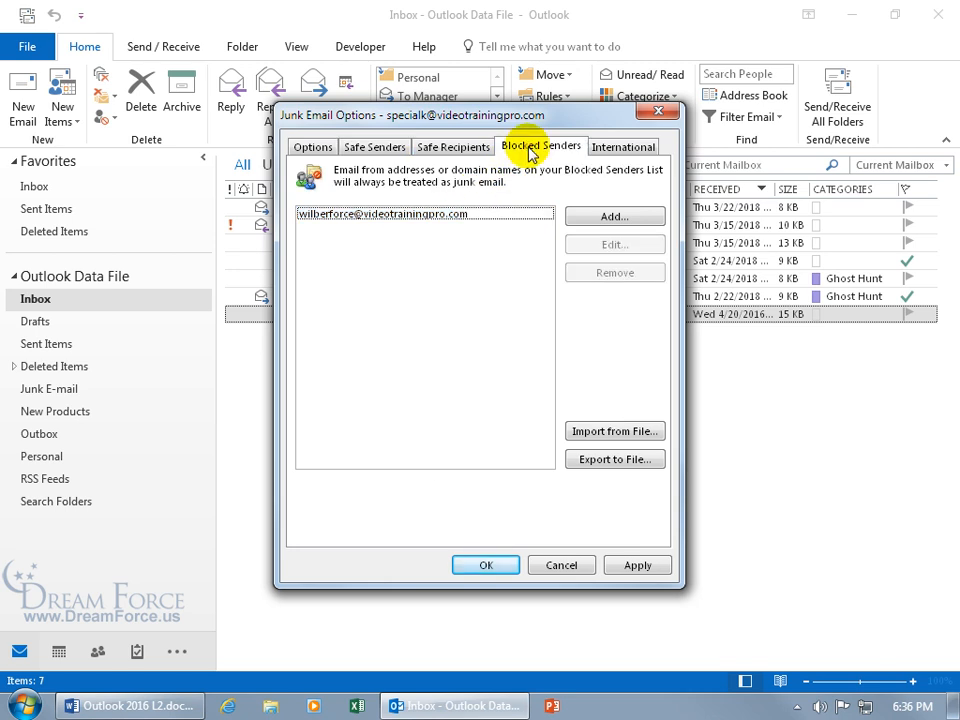
left_click(454, 214)
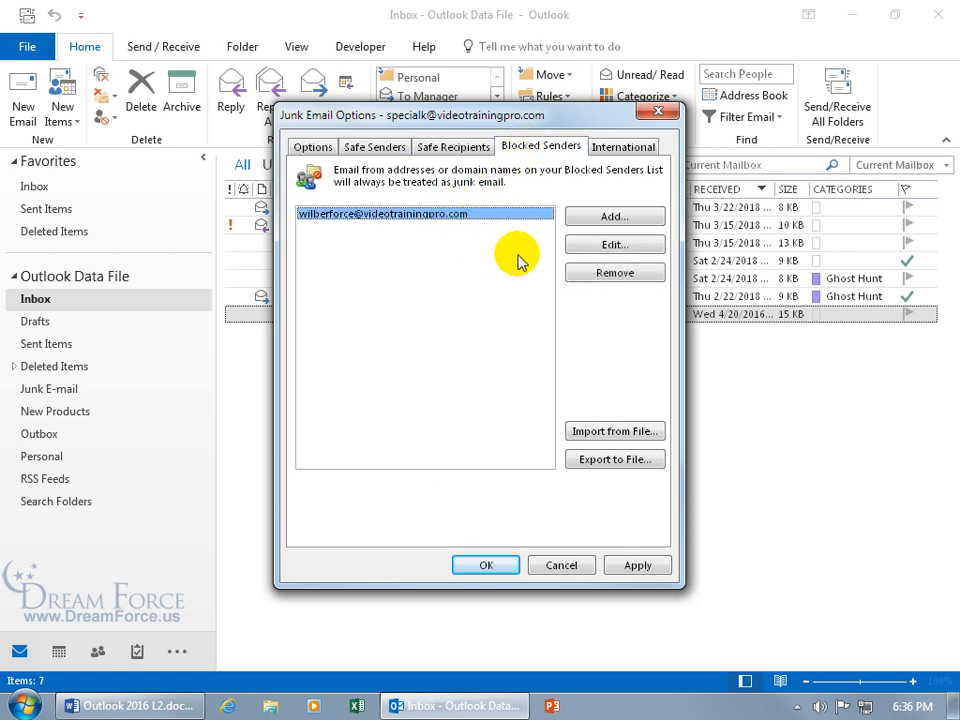
left_click(605, 273)
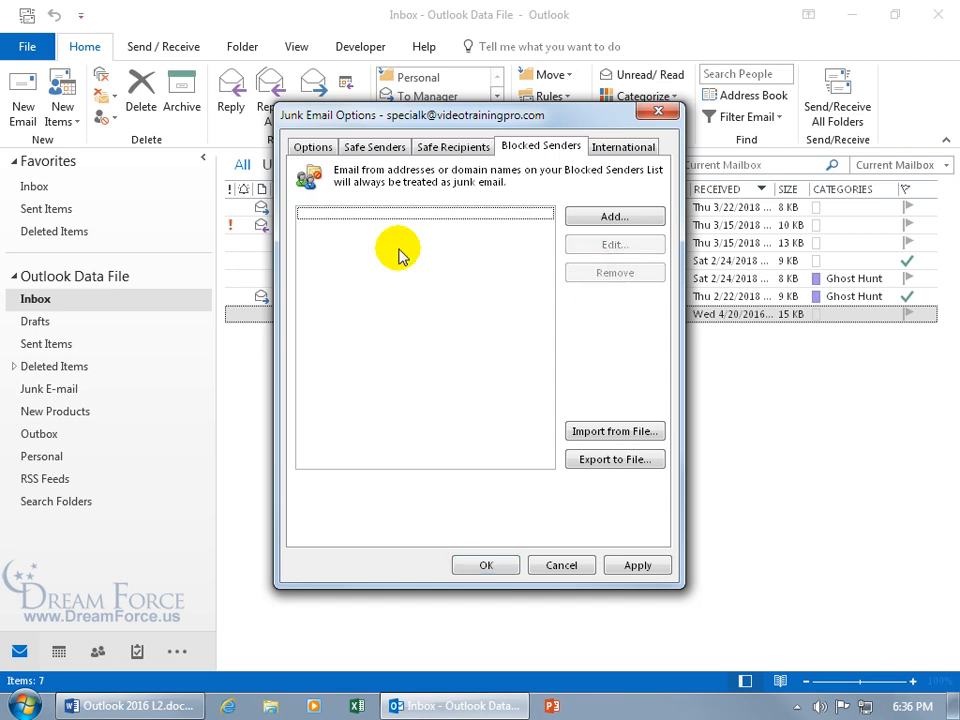
Add AL (Albania) to the Blocked Top-Level Domain List in the international junk settings, and clear it again.
left_click(617, 150)
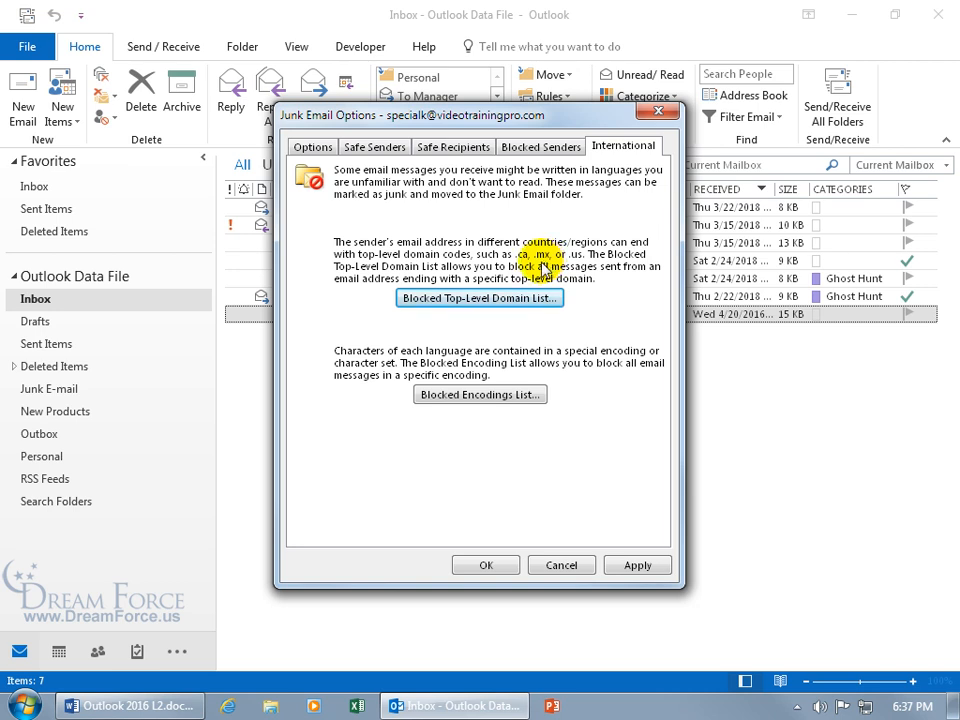
left_click(440, 298)
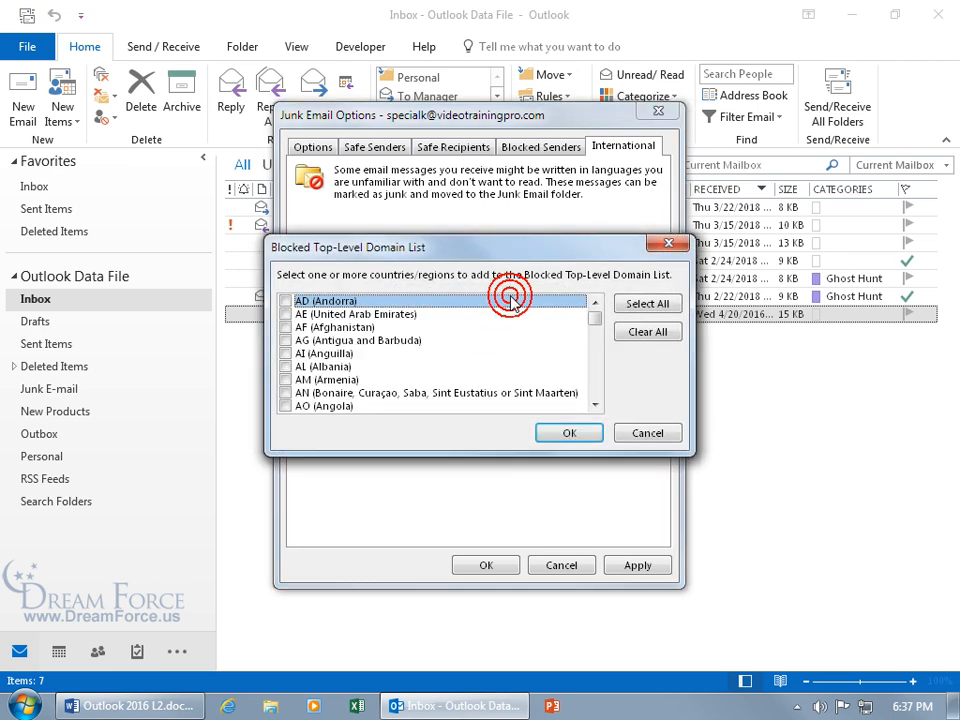
left_click(286, 367)
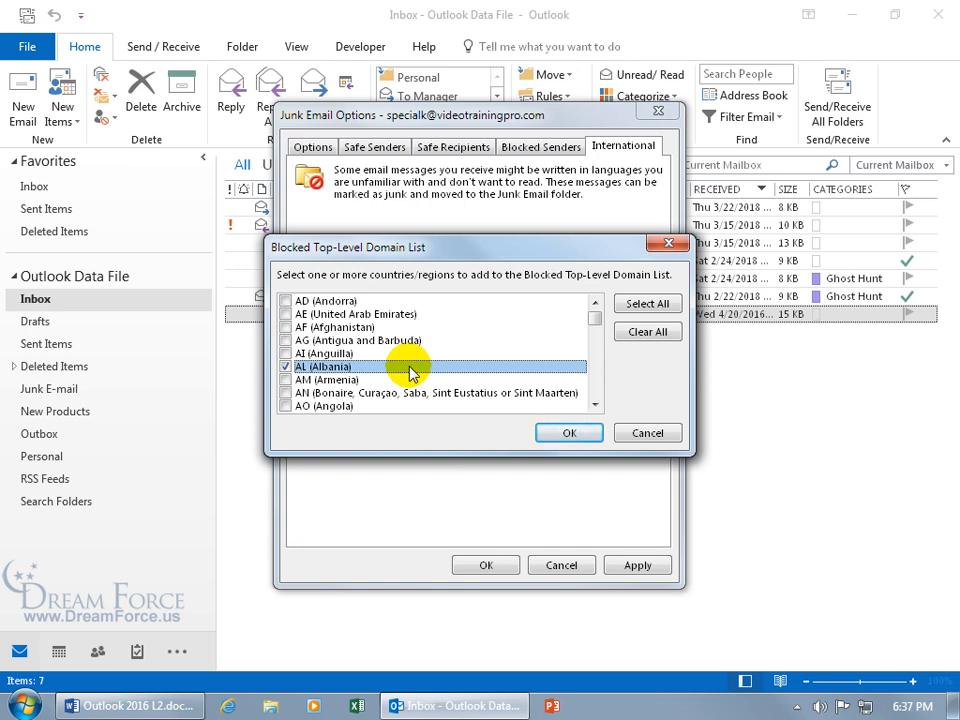
left_click(567, 434)
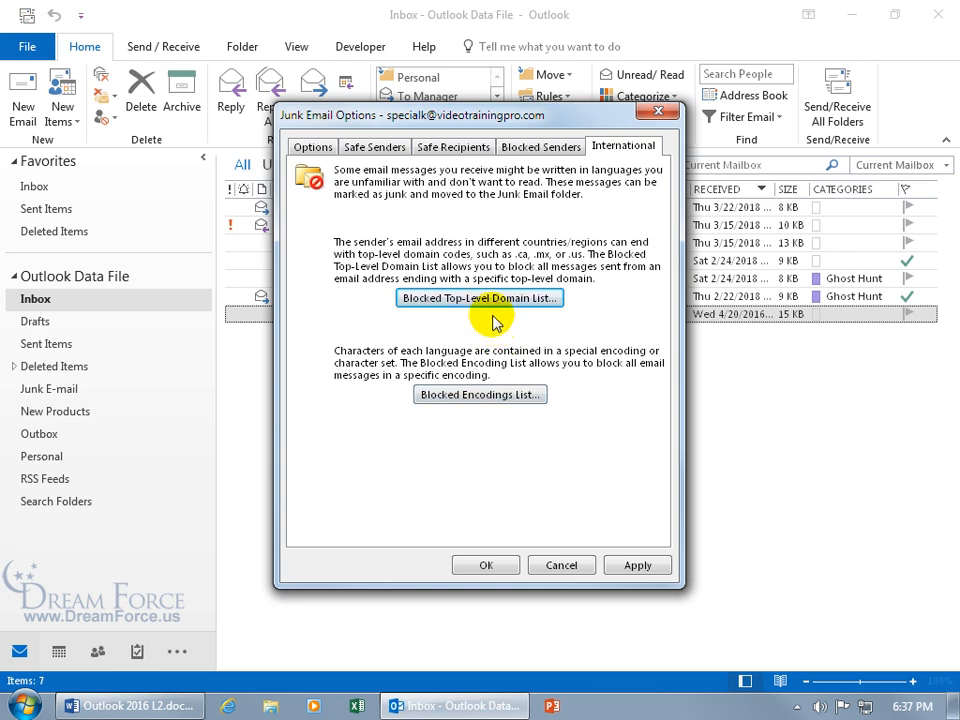
left_click(440, 299)
left_click(289, 368)
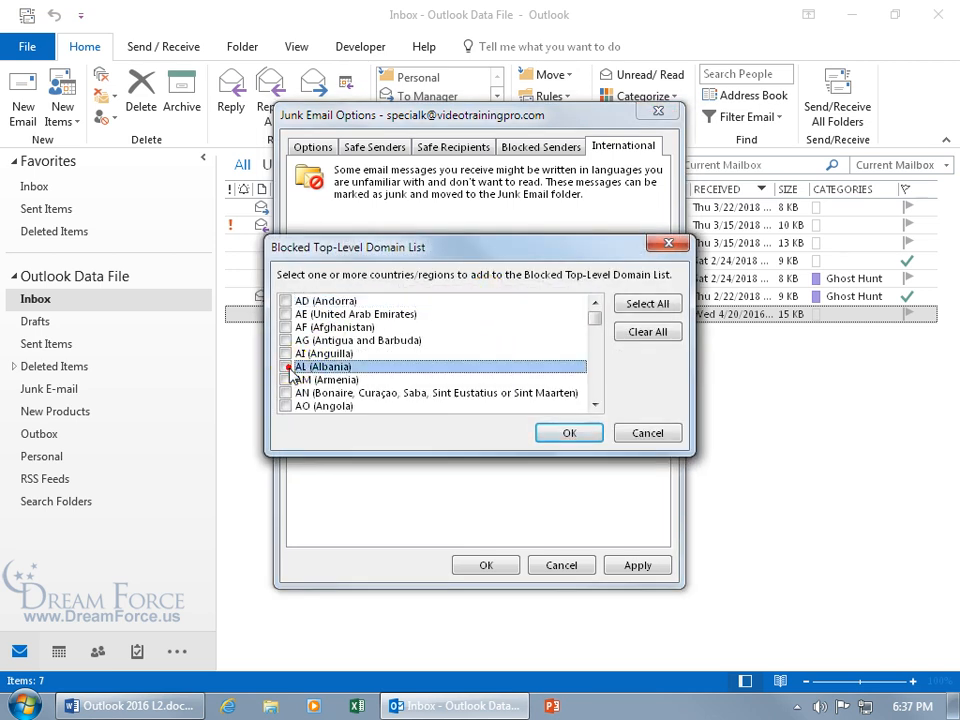
left_click(563, 437)
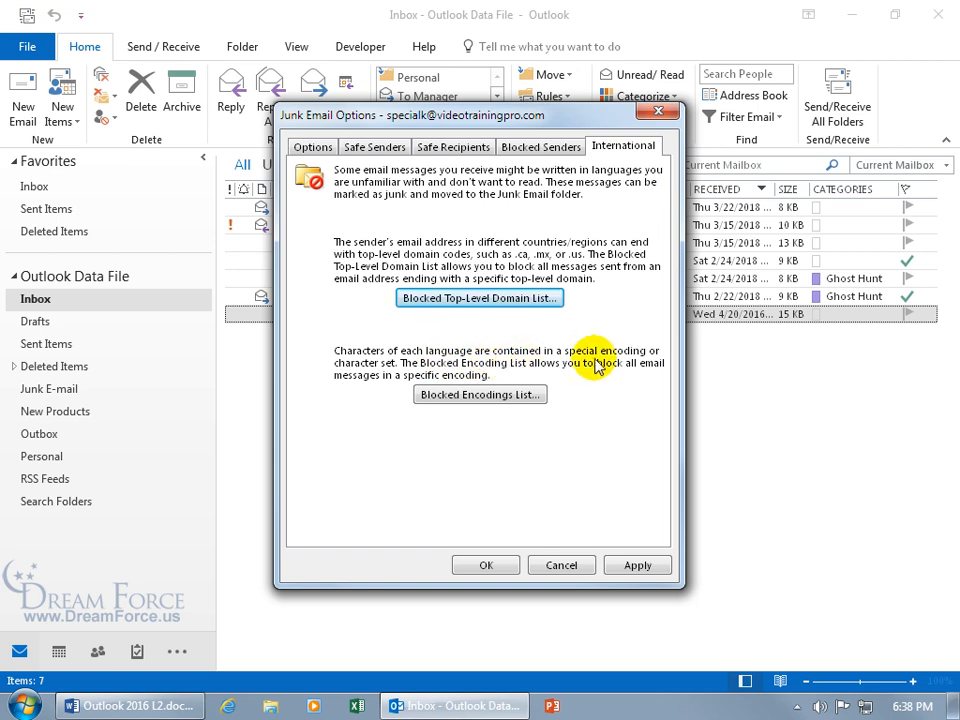
View the Blocked Encodings List, and close it and the Junk Email Options without saving changes.
left_click(462, 396)
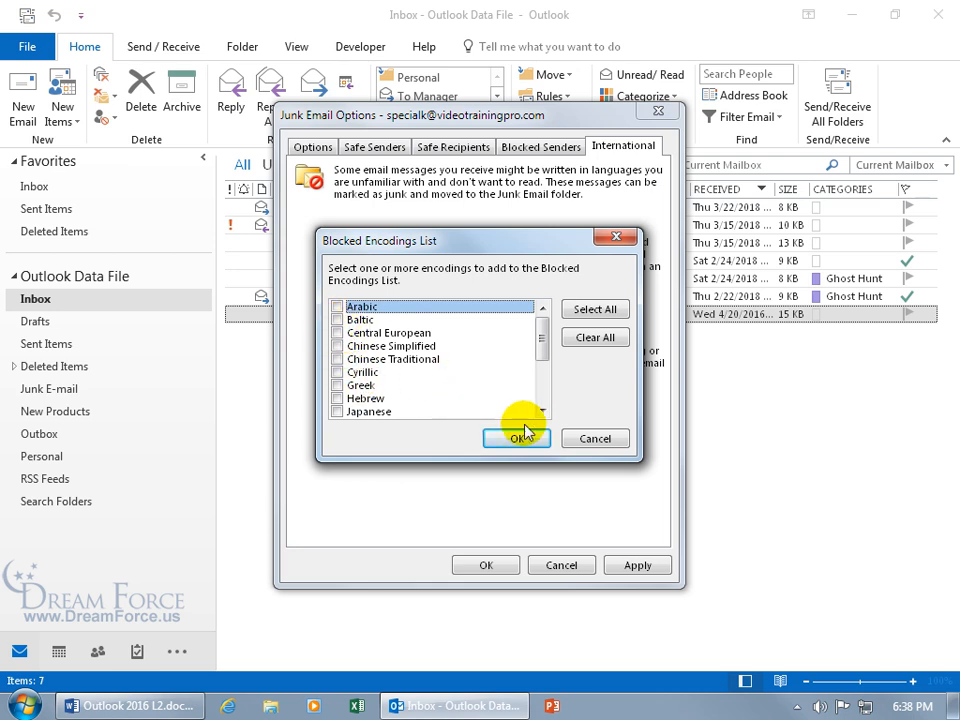
left_click(577, 437)
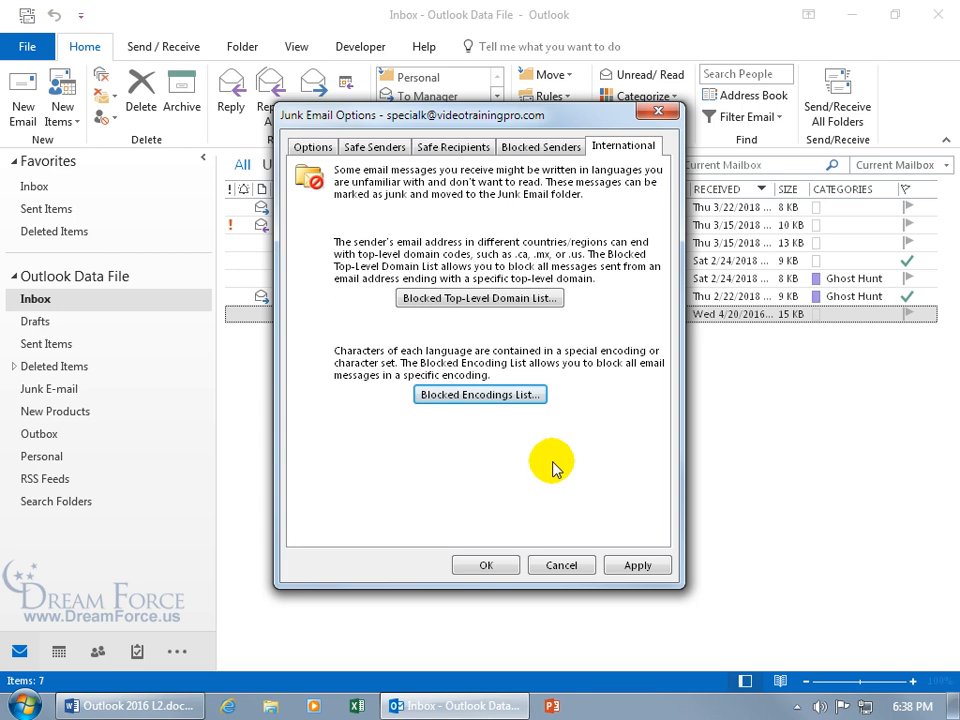
left_click(562, 565)
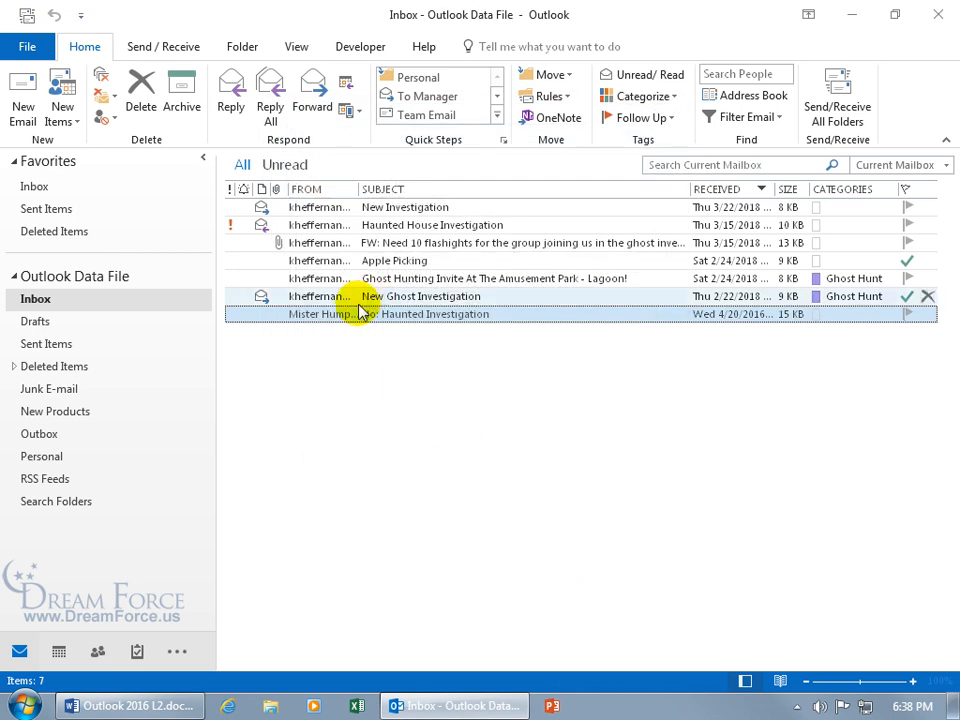
Widen the From column and set the "No: Haunted Investigation" message to Never Block Sender's Domain, acknowledging the notice.
left_click_drag(358, 190, 421, 189)
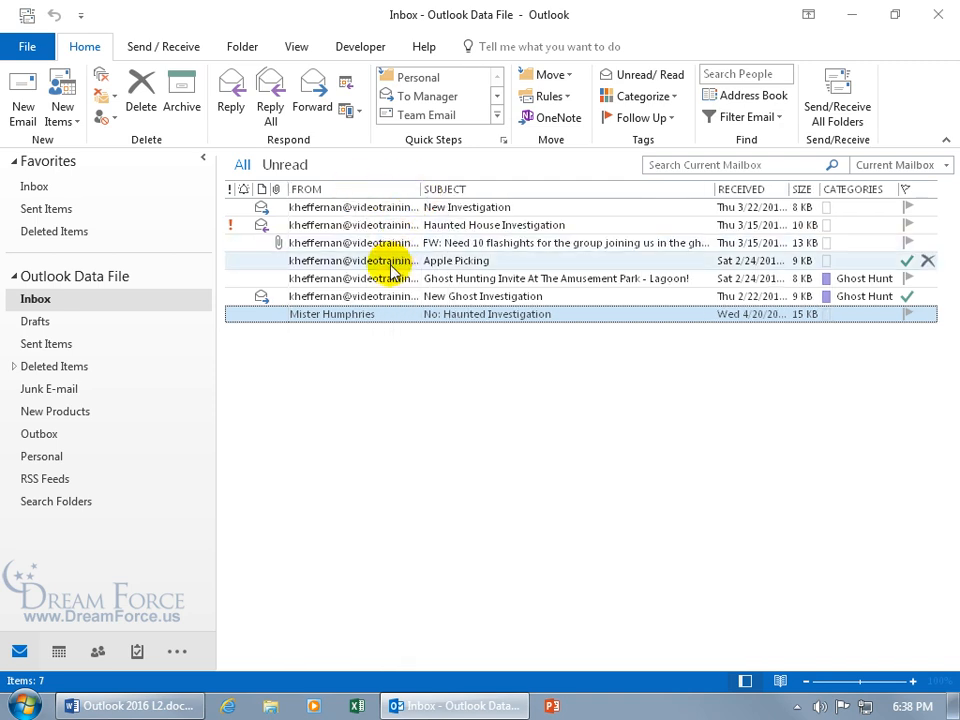
right_click(365, 318)
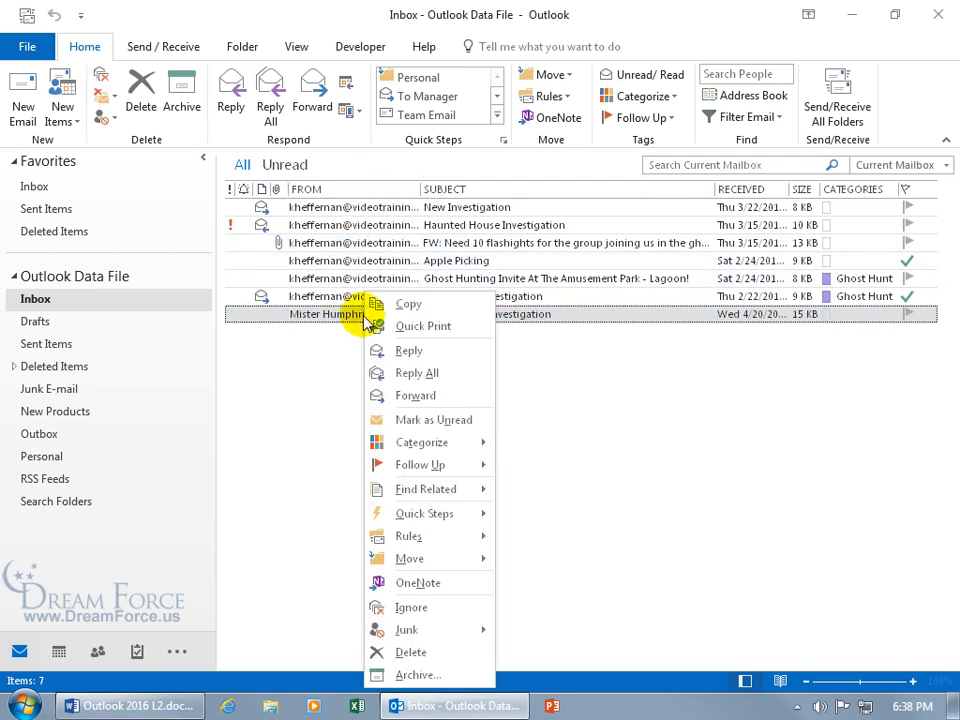
mouse_move(456, 630)
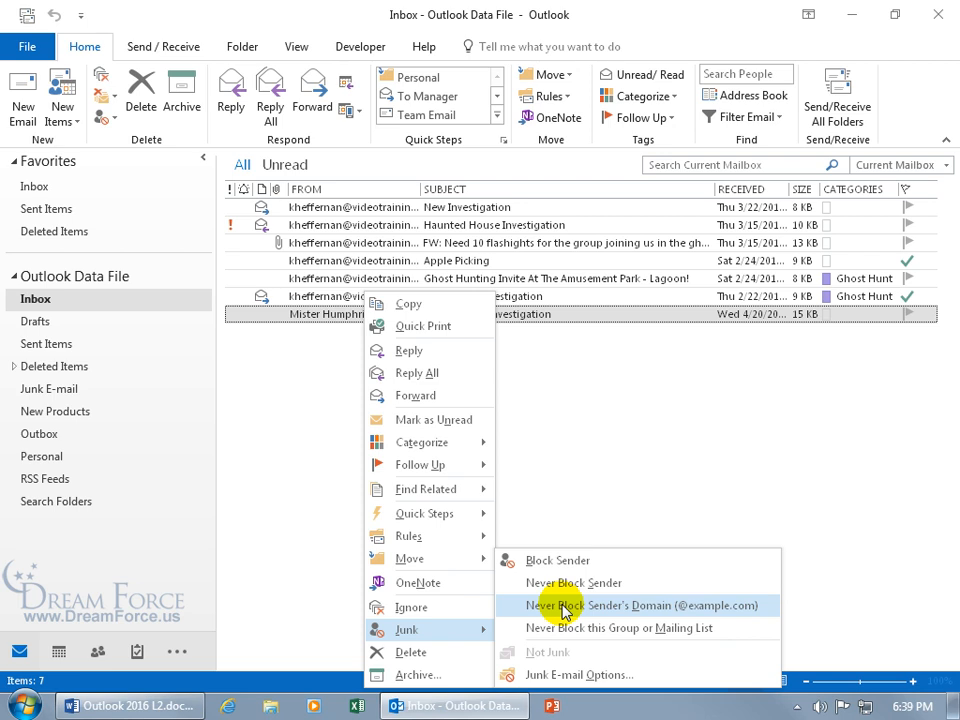
left_click(657, 616)
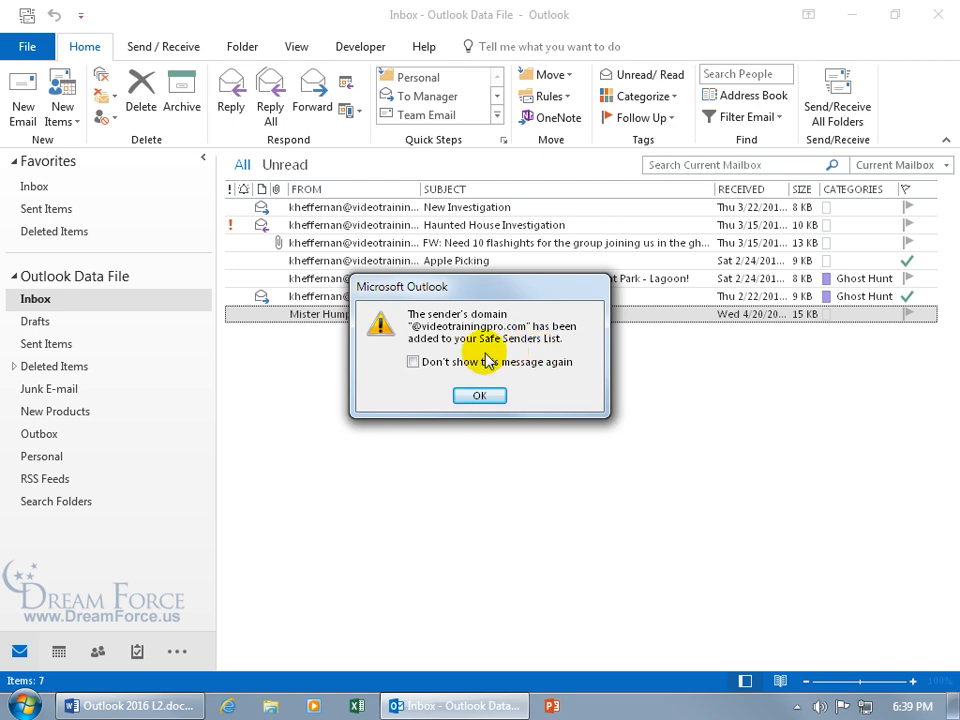
left_click(483, 395)
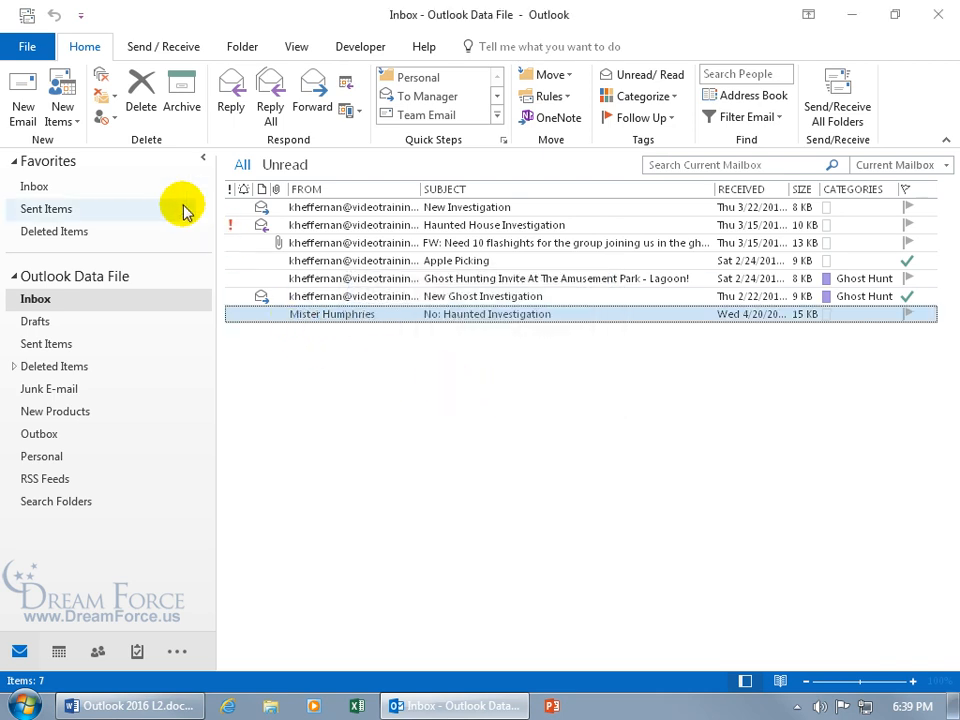
left_click(104, 119)
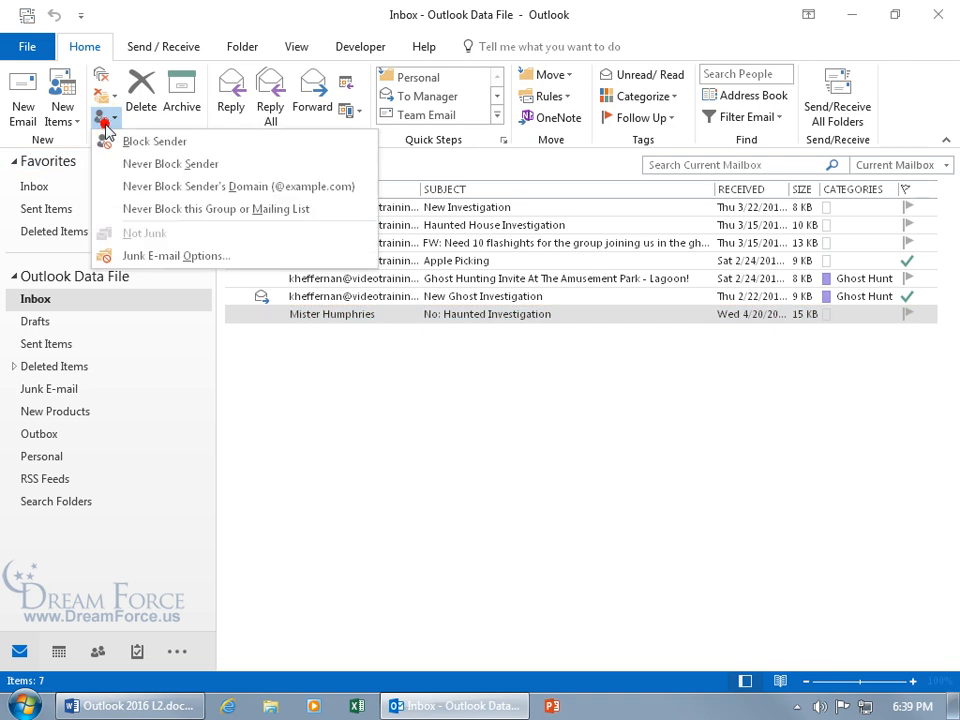
left_click(138, 255)
left_click(378, 147)
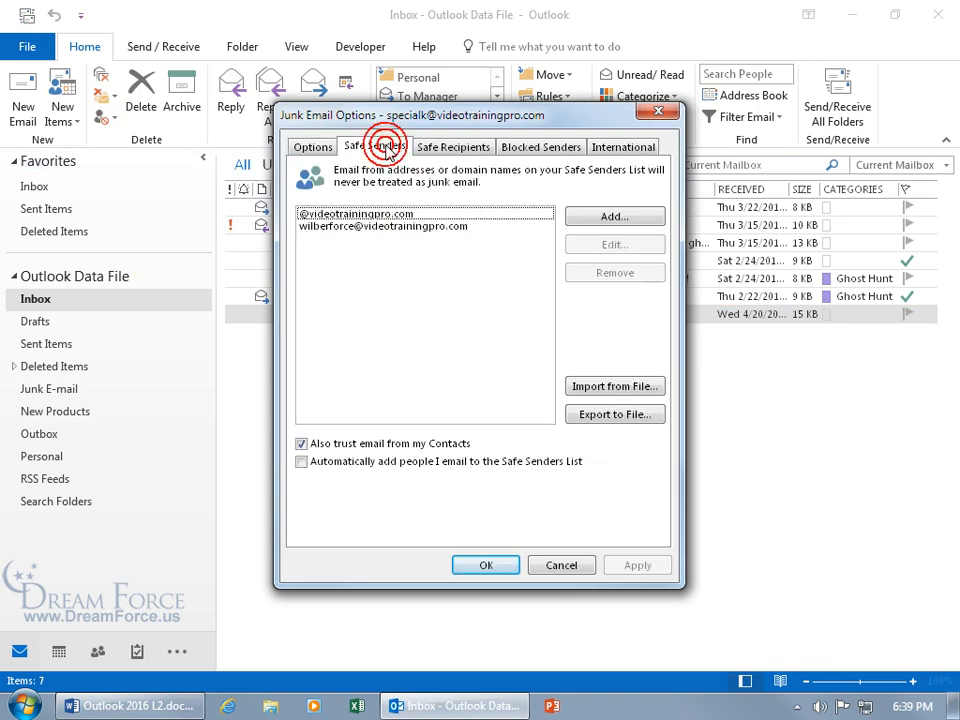
left_click(343, 215)
left_click(402, 218)
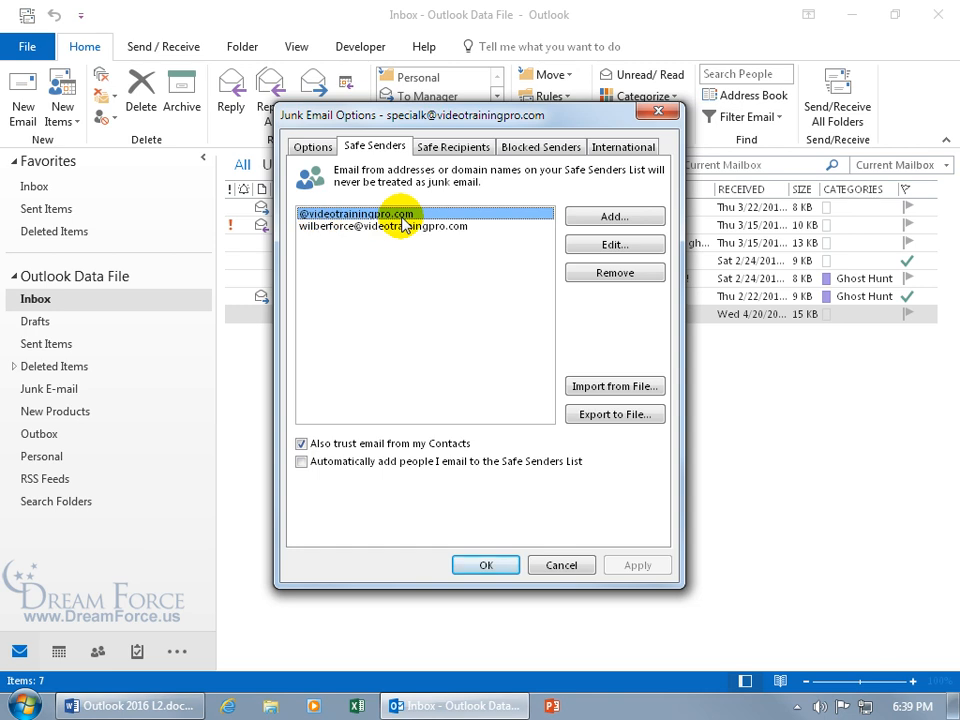
left_click(404, 225)
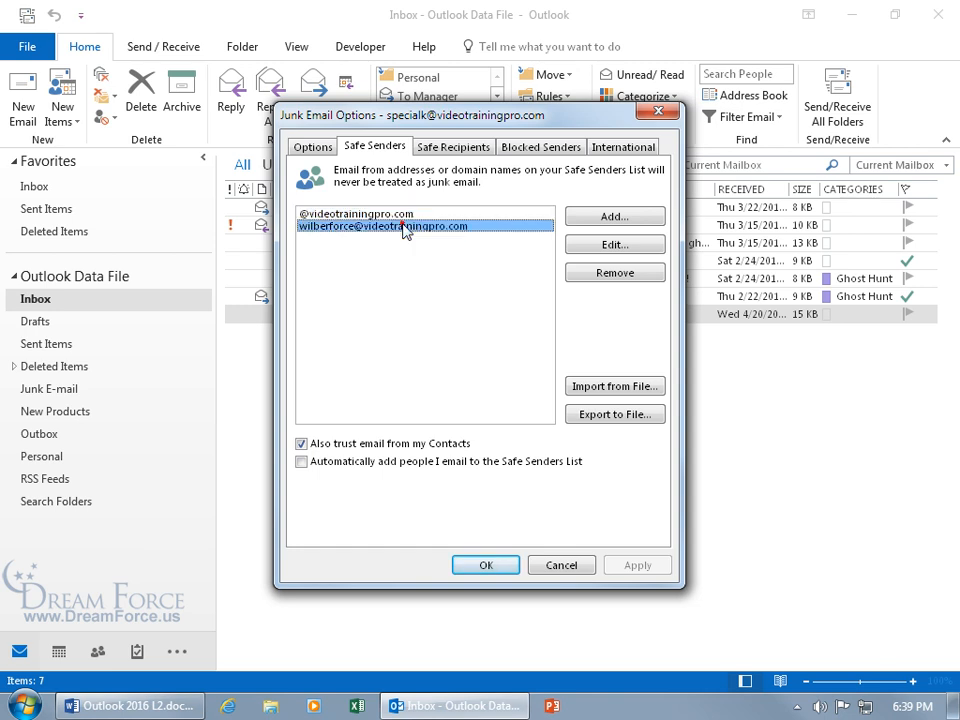
left_click(588, 273)
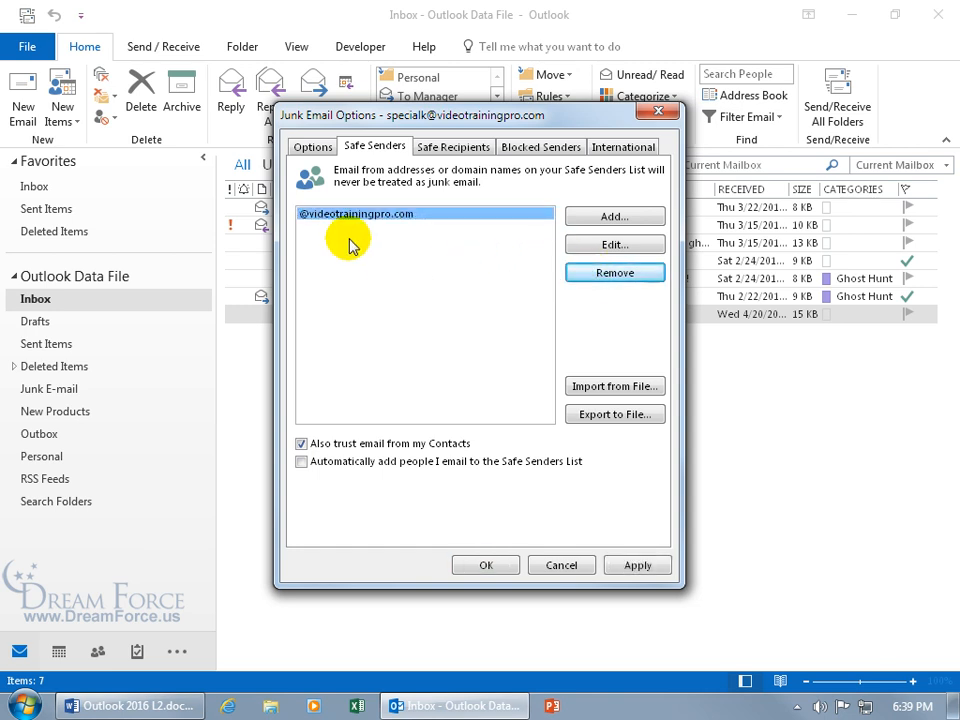